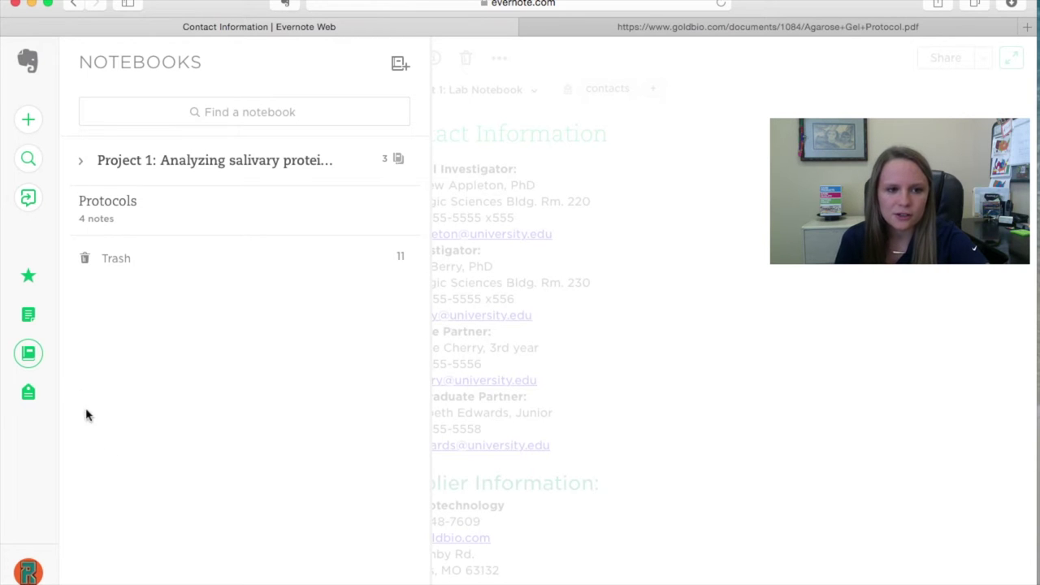
Close the notebook list to show Project 1: Lab Notebook's three notes, with Contact Information open.
{"action": "left_click", "coordinate": [31, 355]}
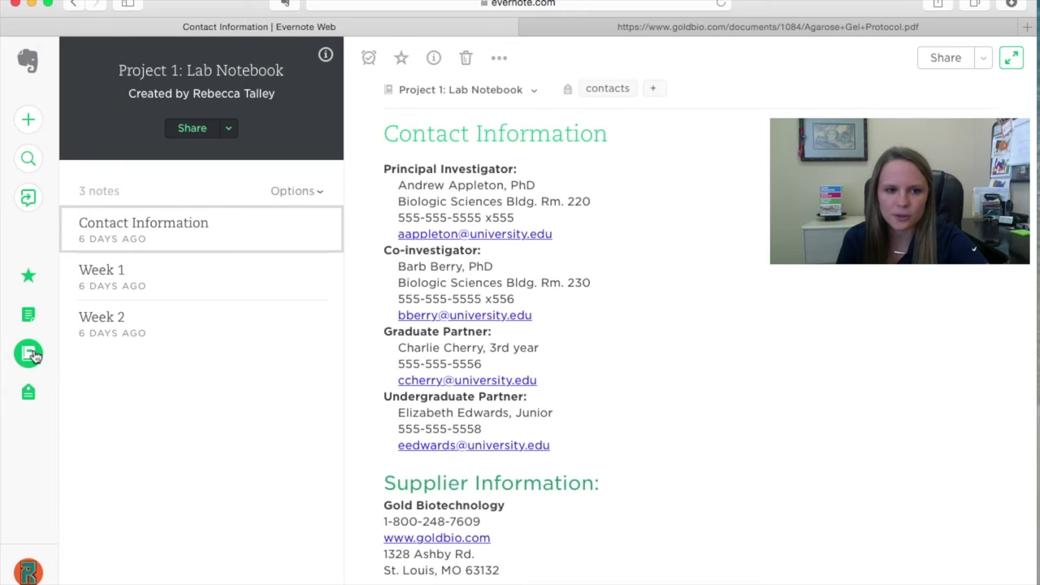
Expand the Project 1 stack, open Project 1: Lab Notebook, view Contact Information, then open Week 1.
{"action": "left_click", "coordinate": [30, 354]}
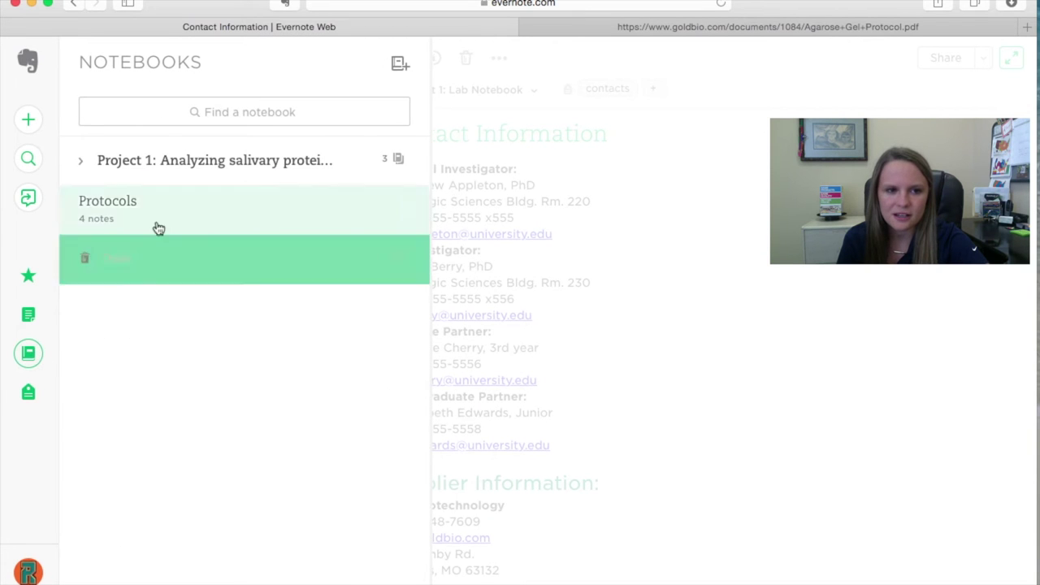
{"action": "left_click", "coordinate": [81, 160]}
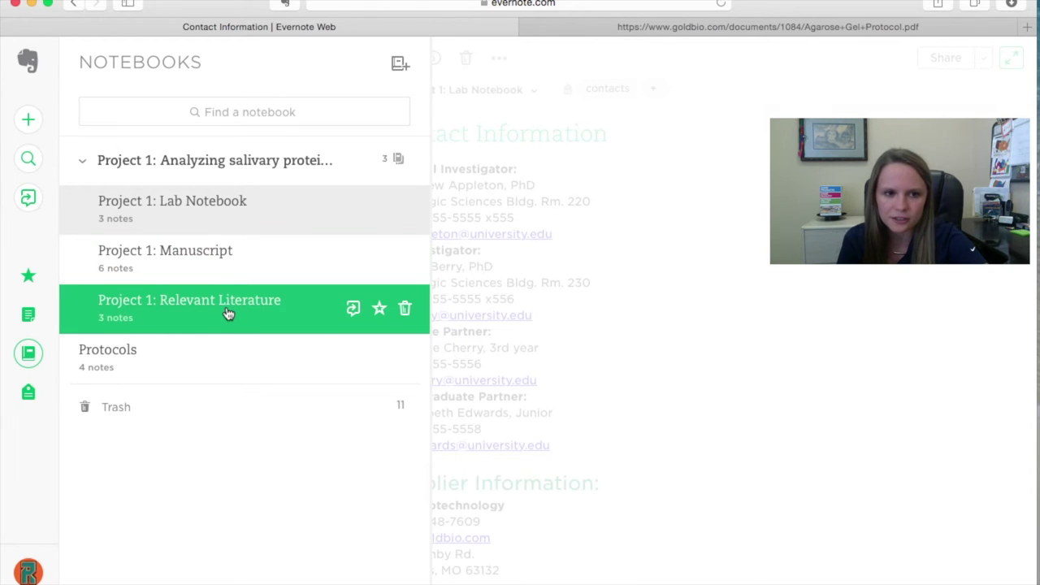
{"action": "left_click", "coordinate": [133, 214]}
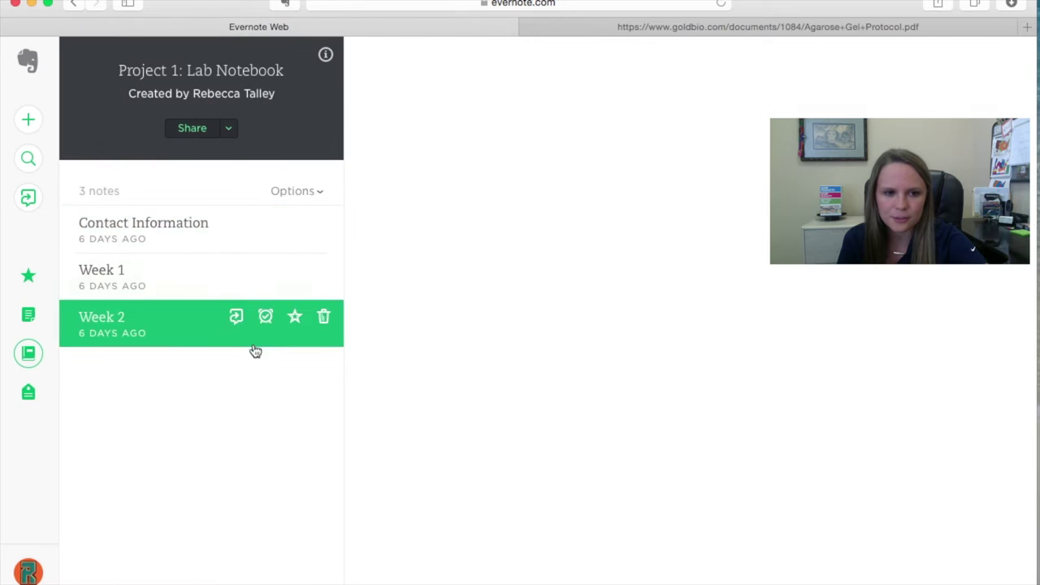
{"action": "left_click", "coordinate": [186, 239]}
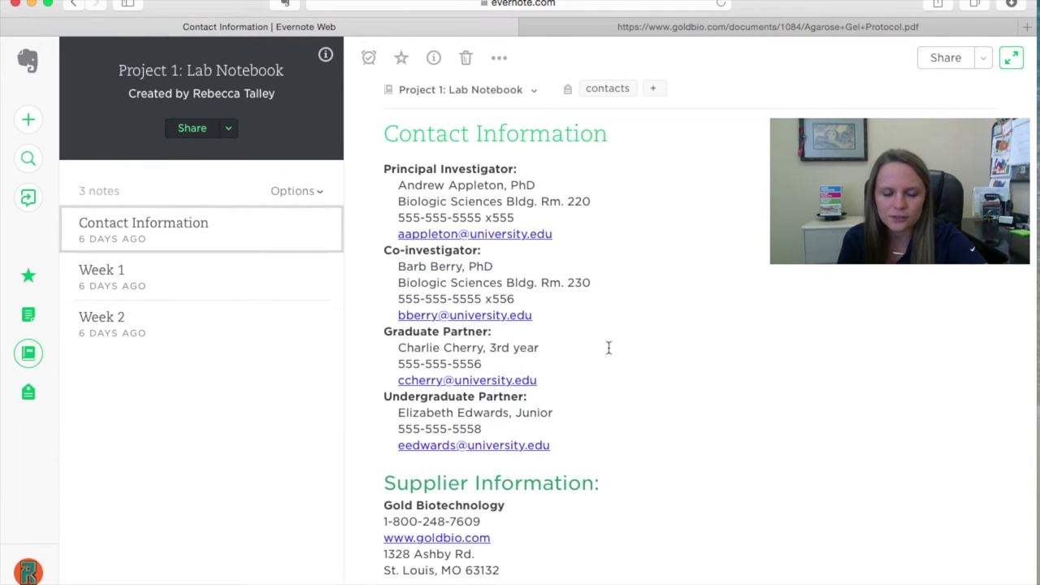
{"action": "scroll", "coordinate": [601, 369], "scroll_direction": "down", "scroll_amount": 3}
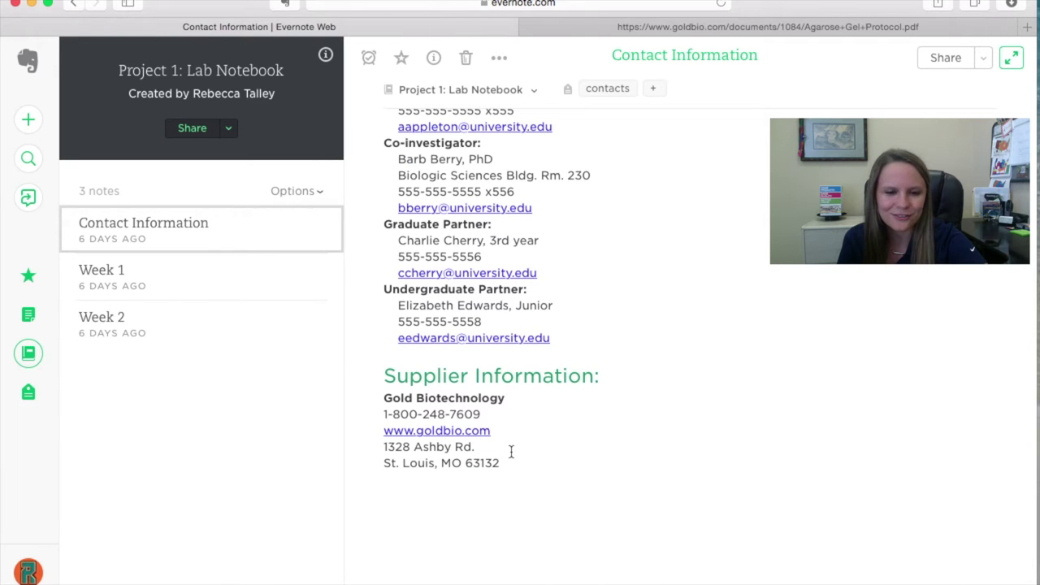
{"action": "left_click", "coordinate": [186, 281]}
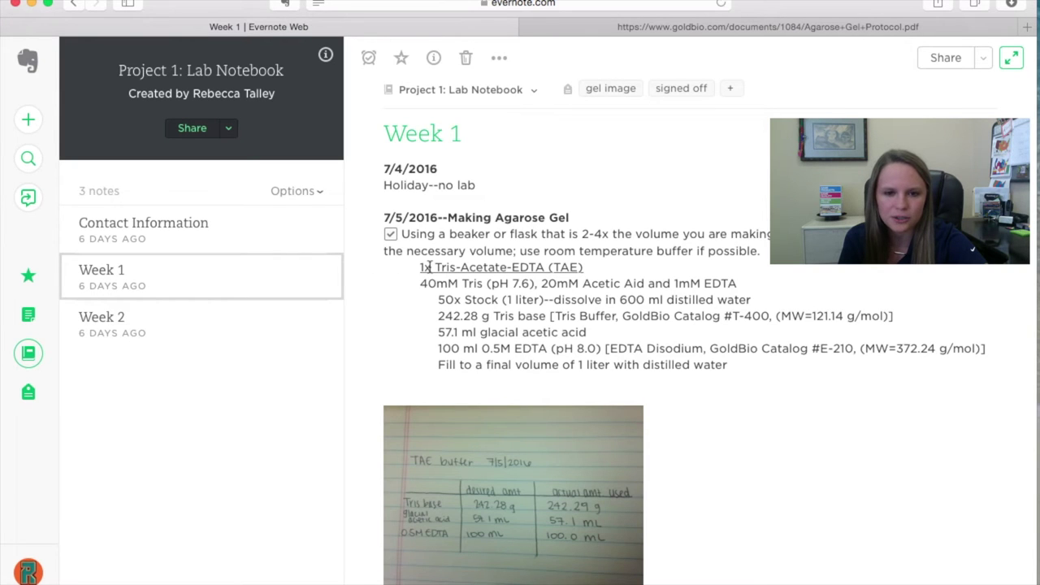
{"action": "scroll", "coordinate": [429, 266], "scroll_direction": "down", "scroll_amount": 4}
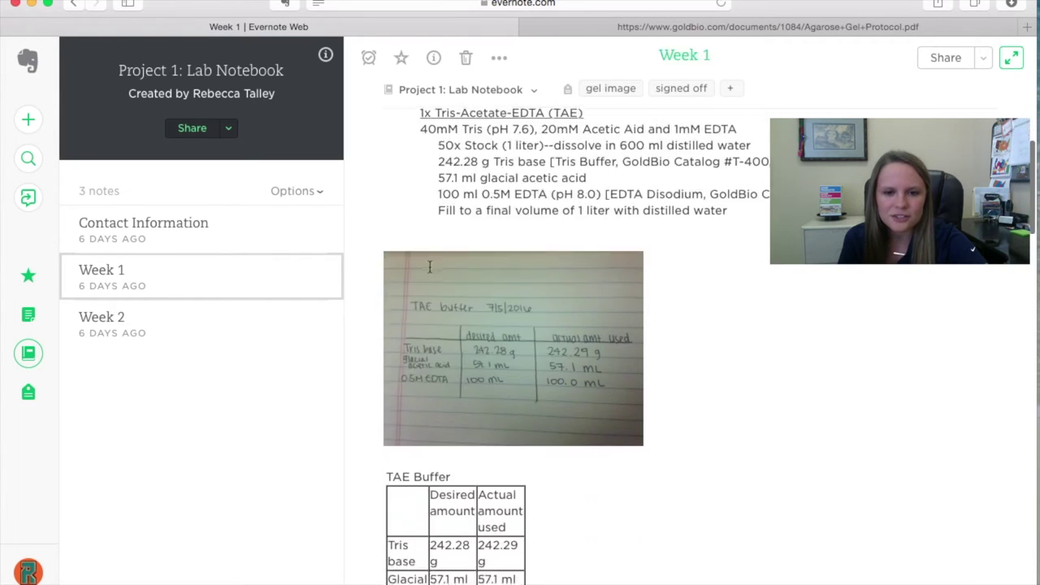
{"action": "mouse_move", "coordinate": [394, 284]}
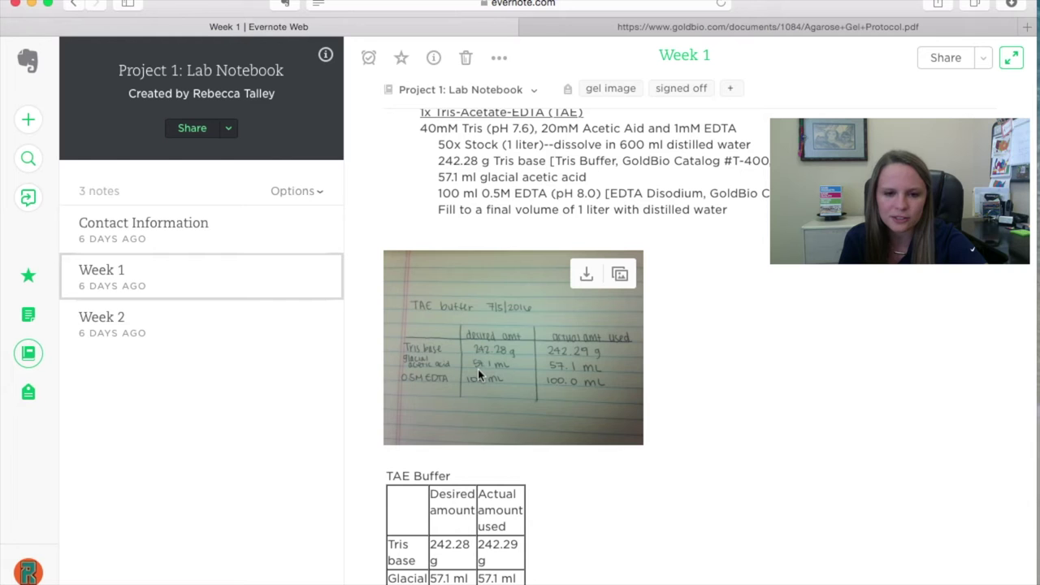
{"action": "scroll", "coordinate": [531, 375], "scroll_direction": "down", "scroll_amount": 2}
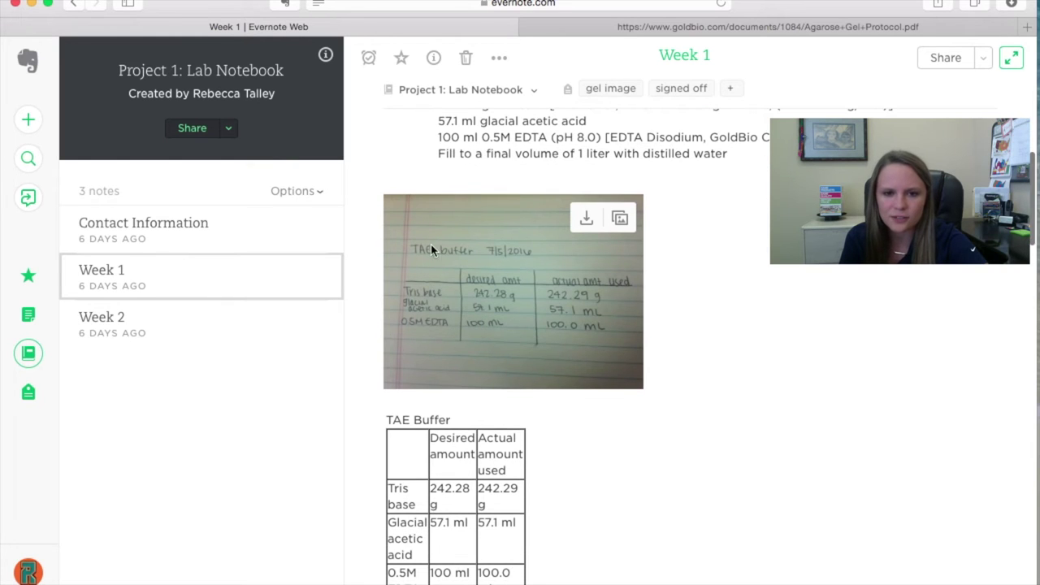
{"action": "scroll", "coordinate": [550, 460], "scroll_direction": "down", "scroll_amount": 2}
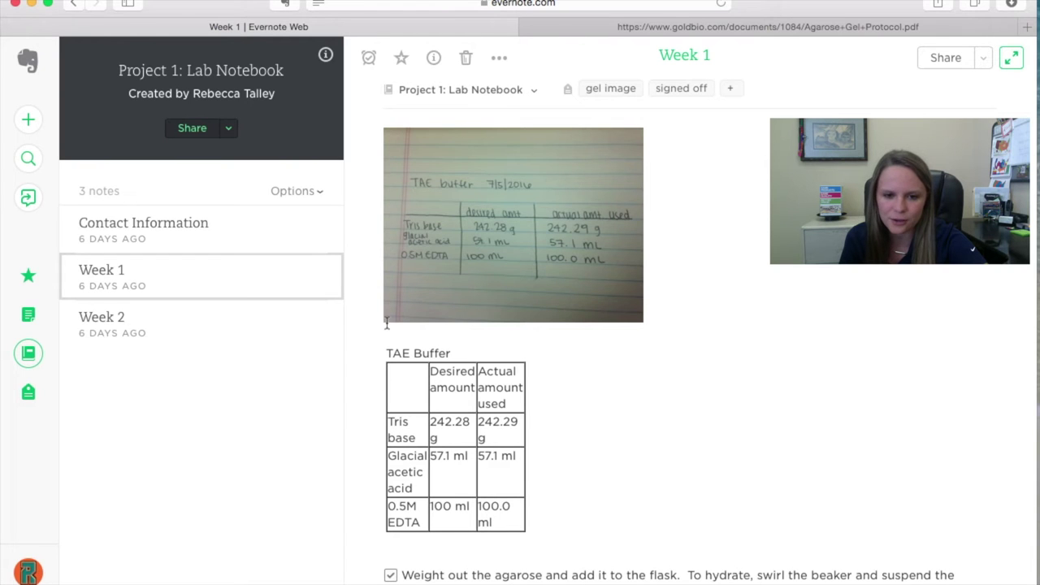
{"action": "scroll", "coordinate": [412, 298], "scroll_direction": "down", "scroll_amount": 12}
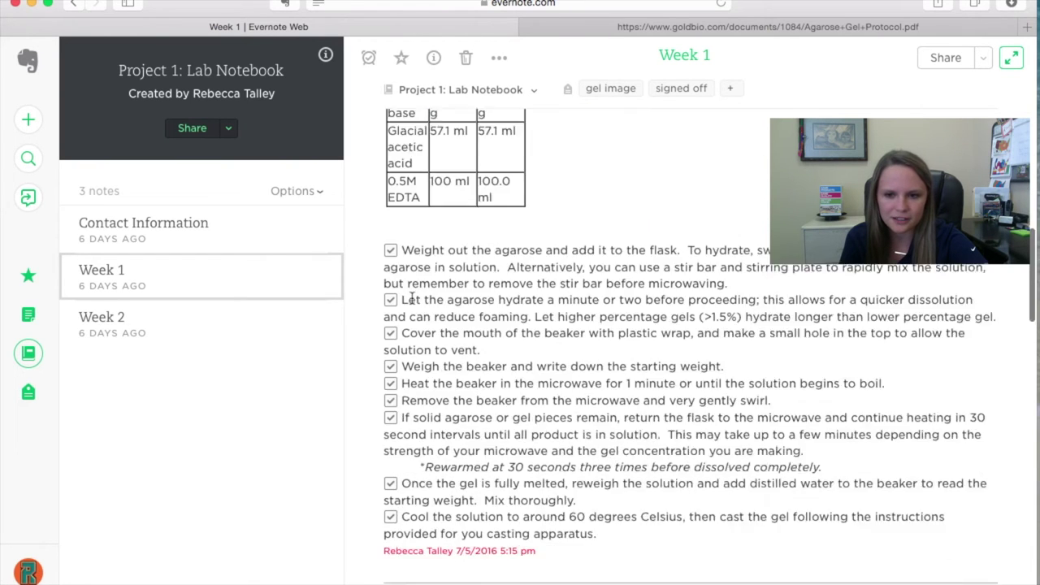
{"action": "scroll", "coordinate": [412, 298], "scroll_direction": "down", "scroll_amount": 2}
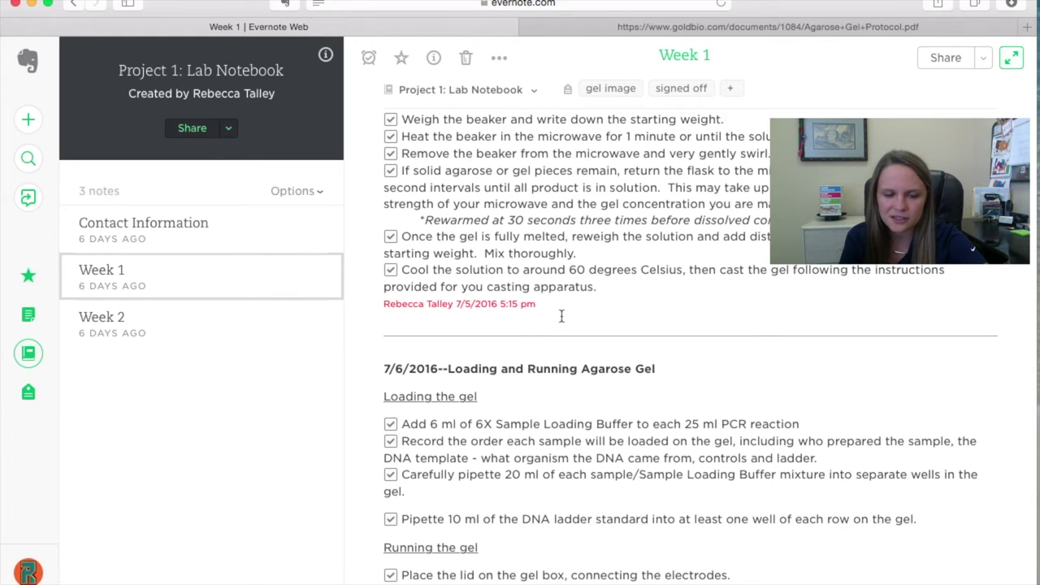
{"action": "scroll", "coordinate": [560, 316], "scroll_direction": "down", "scroll_amount": 1}
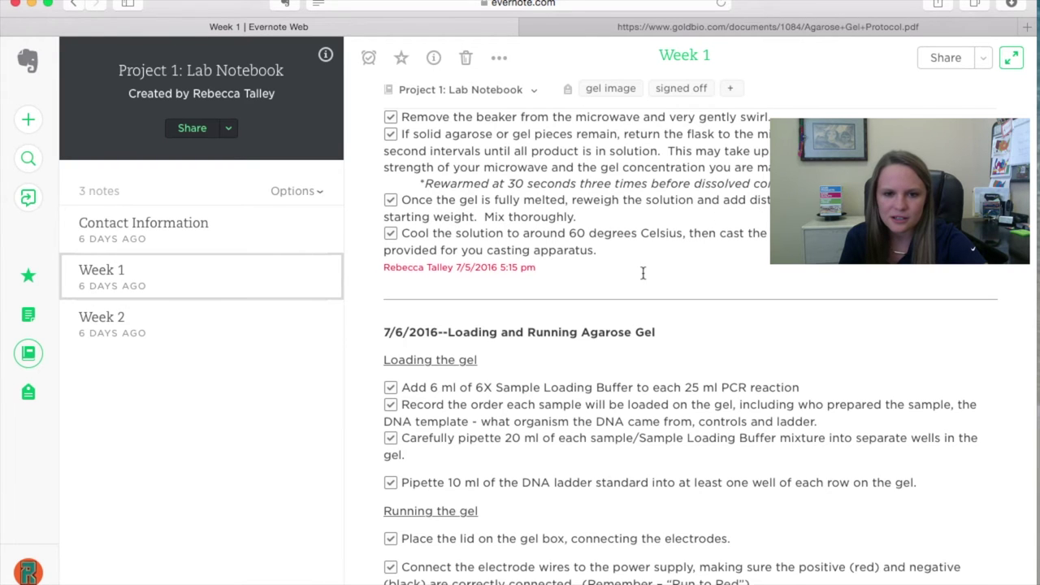
{"action": "scroll", "coordinate": [642, 273], "scroll_direction": "down", "scroll_amount": 2}
{"action": "scroll", "coordinate": [642, 273], "scroll_direction": "down", "scroll_amount": 2}
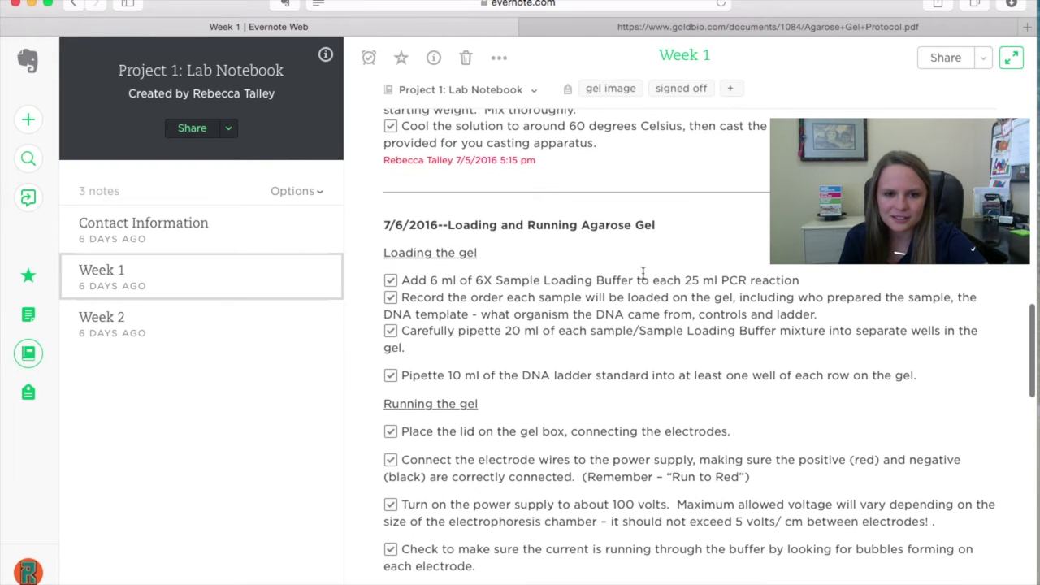
{"action": "scroll", "coordinate": [641, 273], "scroll_direction": "down", "scroll_amount": 2}
{"action": "scroll", "coordinate": [596, 349], "scroll_direction": "down", "scroll_amount": 20}
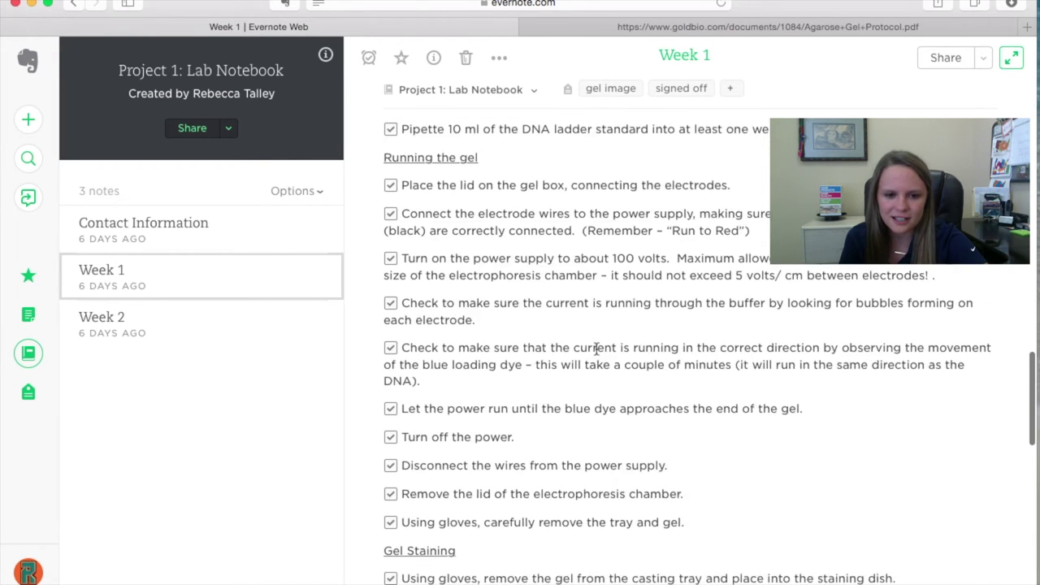
{"action": "scroll", "coordinate": [595, 347], "scroll_direction": "down", "scroll_amount": 8}
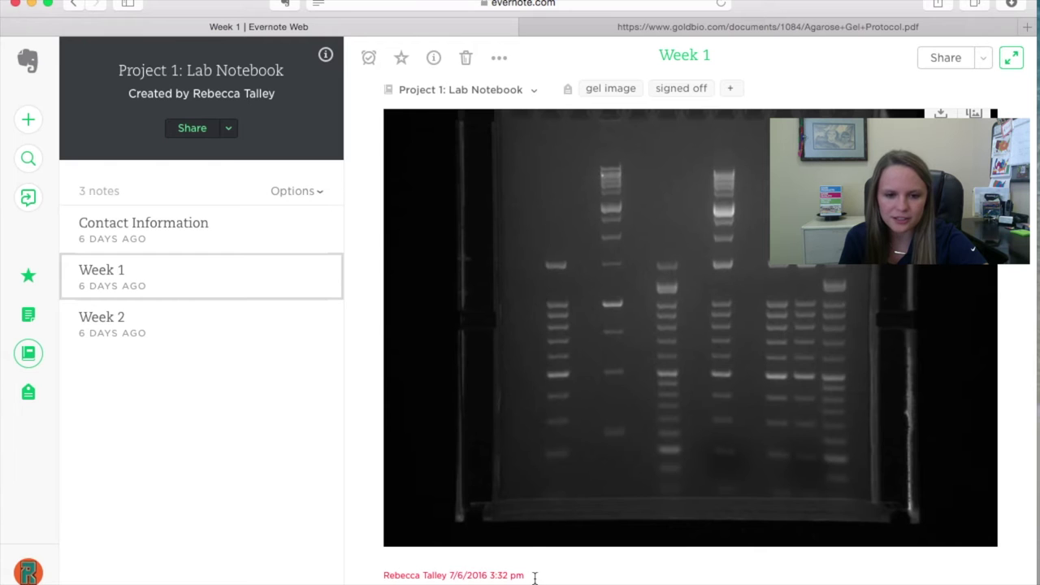
Look through the Week 2 note, then switch to the Project 1: Manuscript notebook.
{"action": "left_click", "coordinate": [156, 317]}
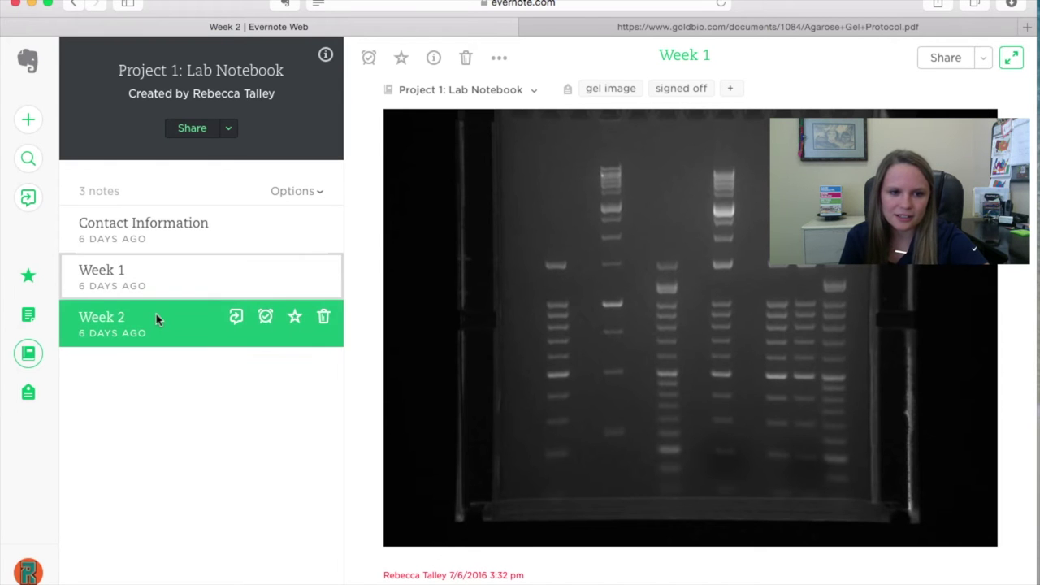
{"action": "scroll", "coordinate": [546, 366], "scroll_direction": "down", "scroll_amount": 2}
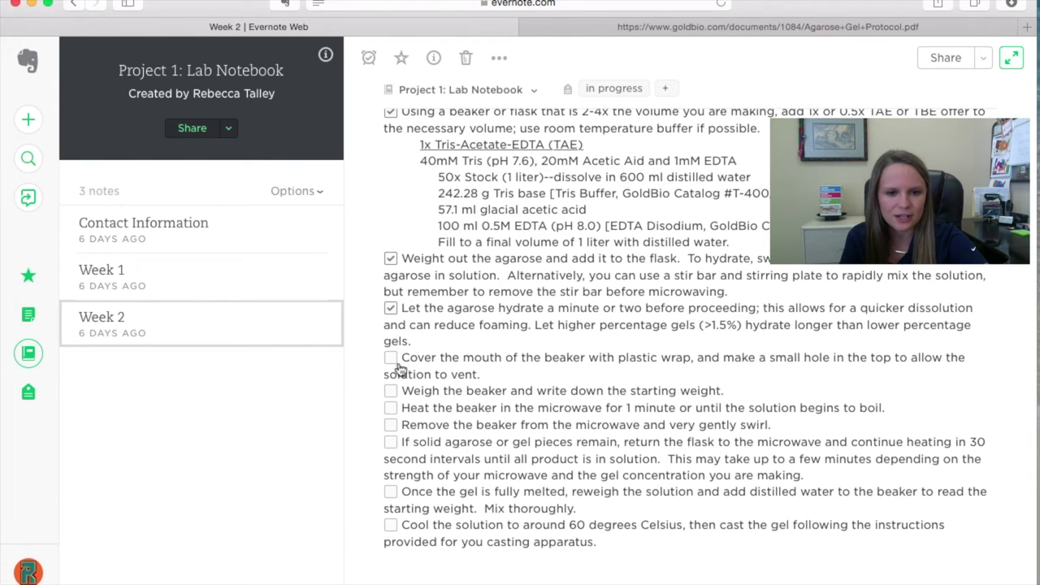
{"action": "left_click", "coordinate": [28, 352]}
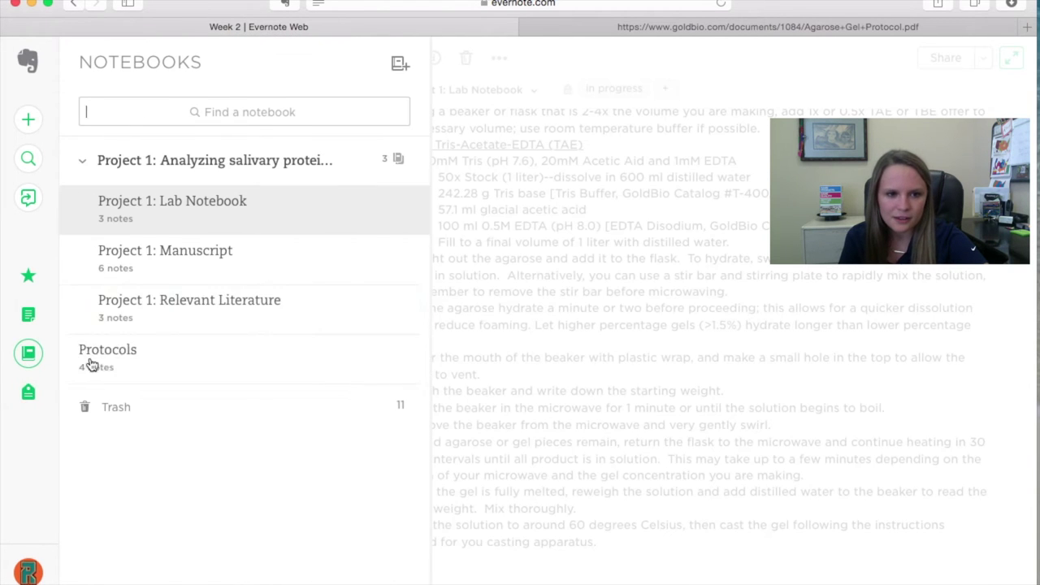
{"action": "left_click", "coordinate": [172, 262]}
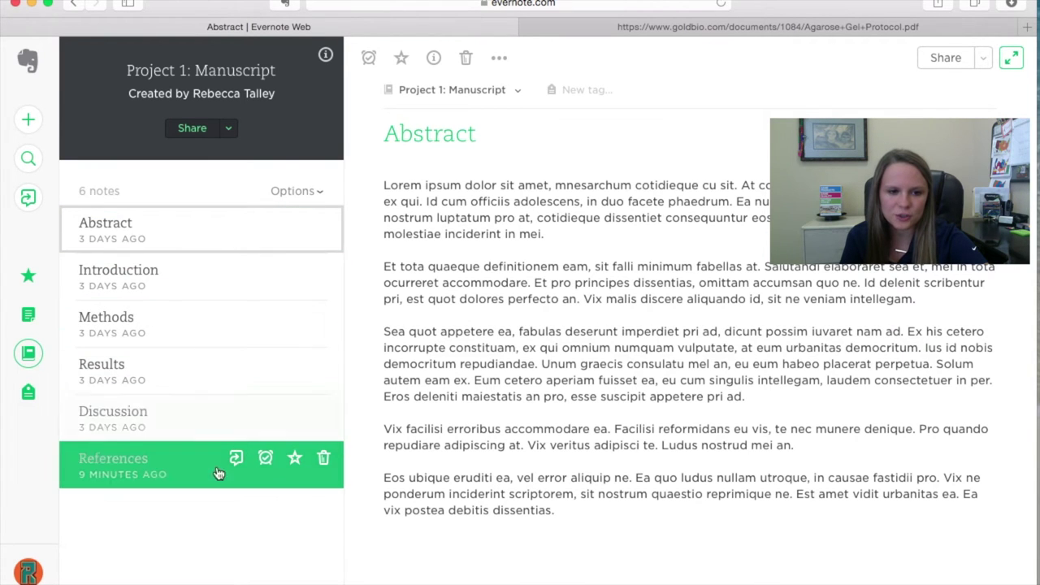
Step through Introduction, Methods, Results, Discussion and References, then bring up the notebook list.
{"action": "left_click", "coordinate": [195, 271]}
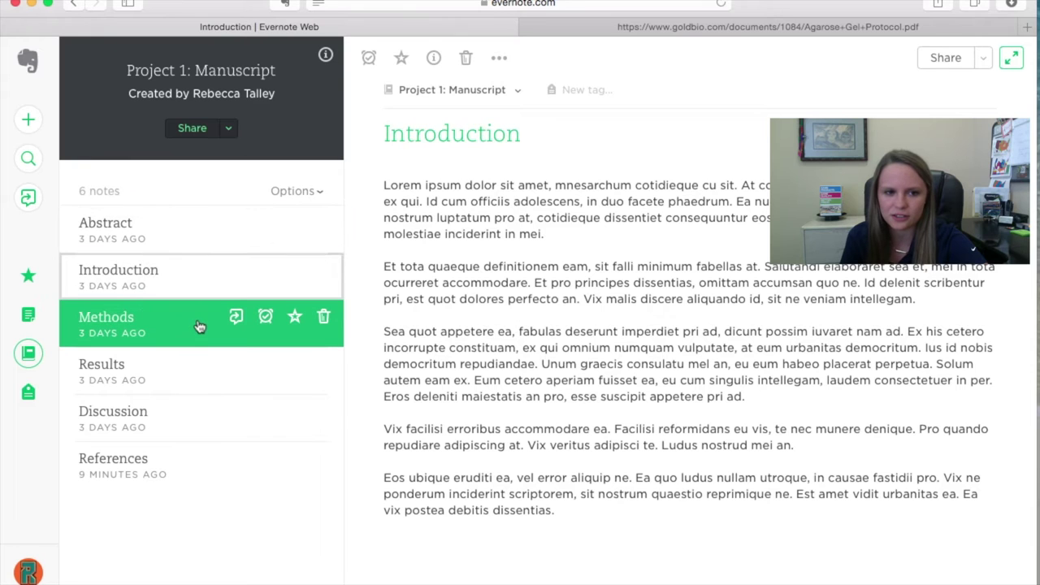
{"action": "left_click", "coordinate": [197, 319]}
{"action": "left_click", "coordinate": [198, 367]}
{"action": "left_click", "coordinate": [197, 414]}
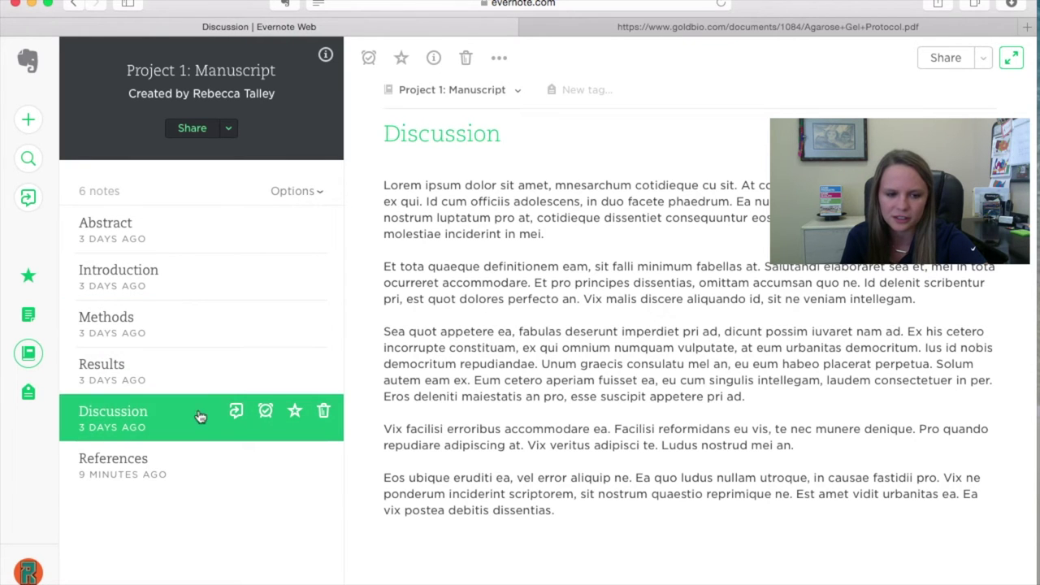
{"action": "left_click", "coordinate": [198, 462]}
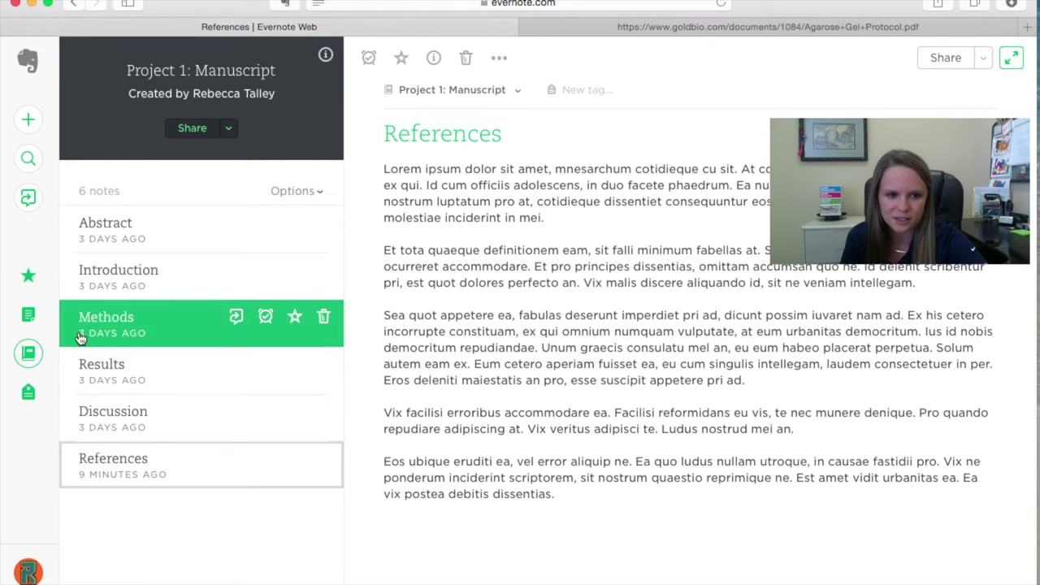
{"action": "left_click", "coordinate": [28, 351]}
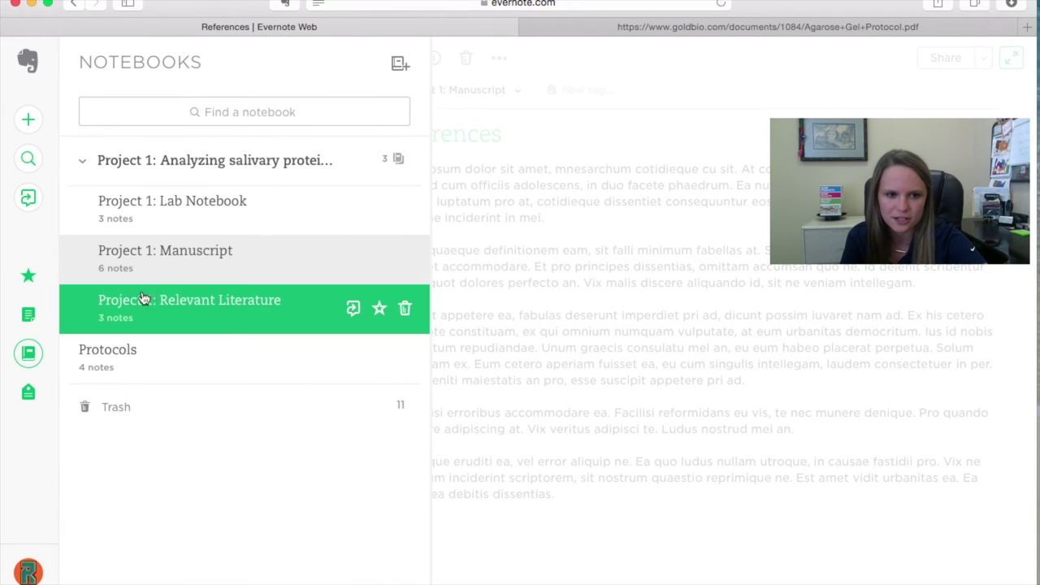
{"action": "left_click", "coordinate": [186, 305]}
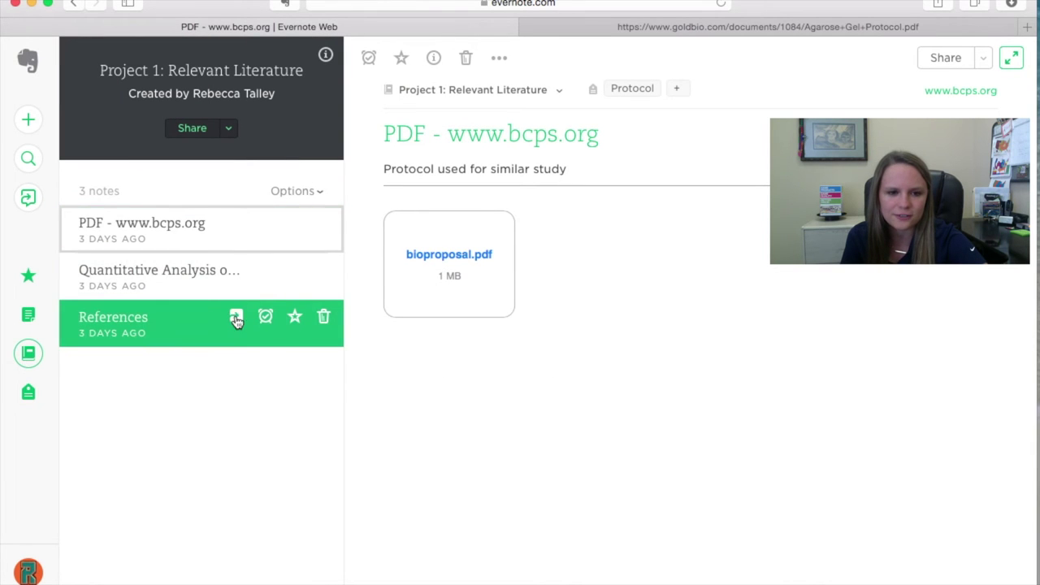
{"action": "left_click", "coordinate": [324, 318]}
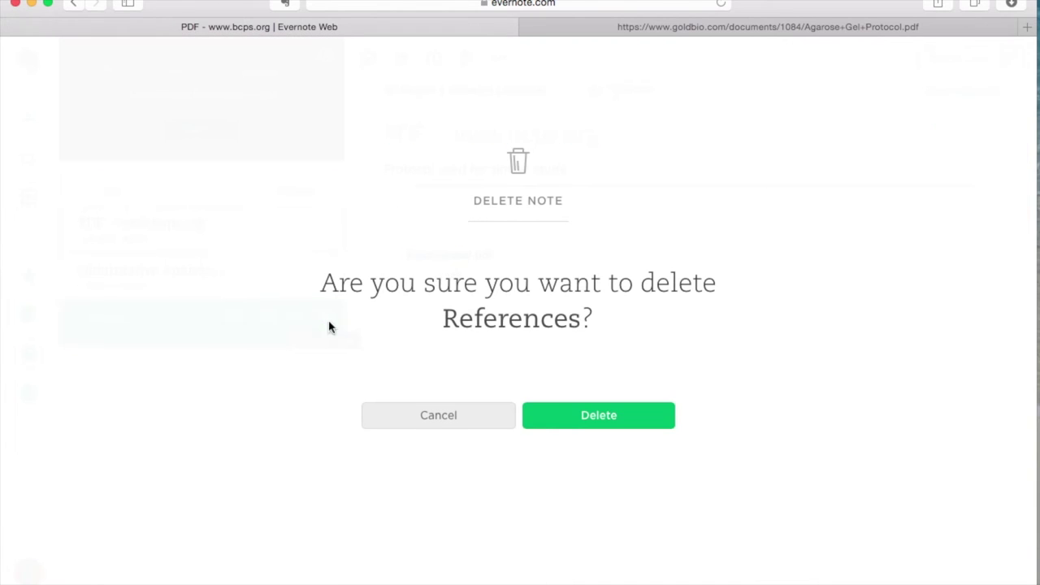
{"action": "left_click", "coordinate": [560, 411]}
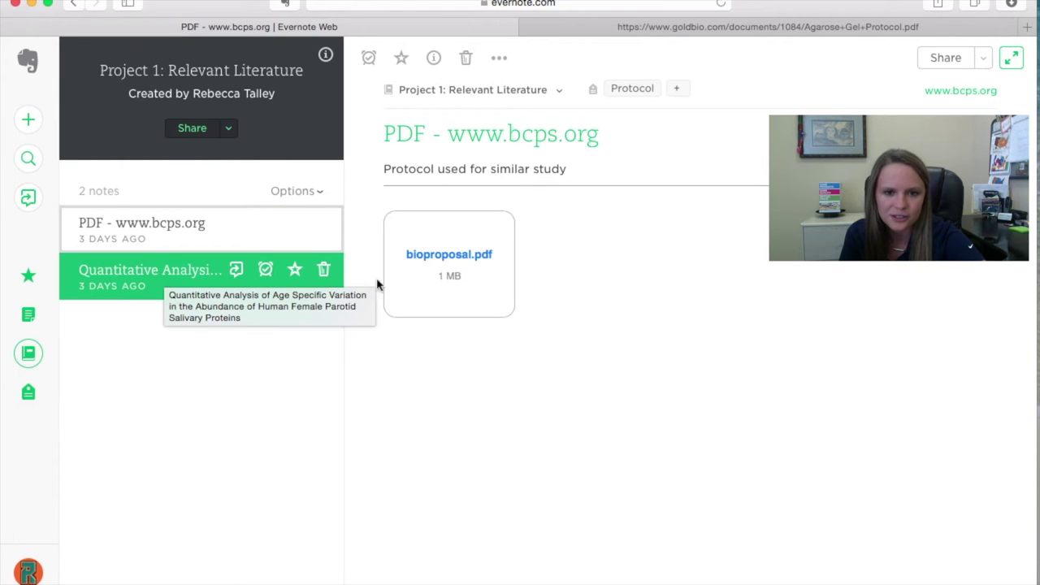
{"action": "left_click", "coordinate": [221, 237]}
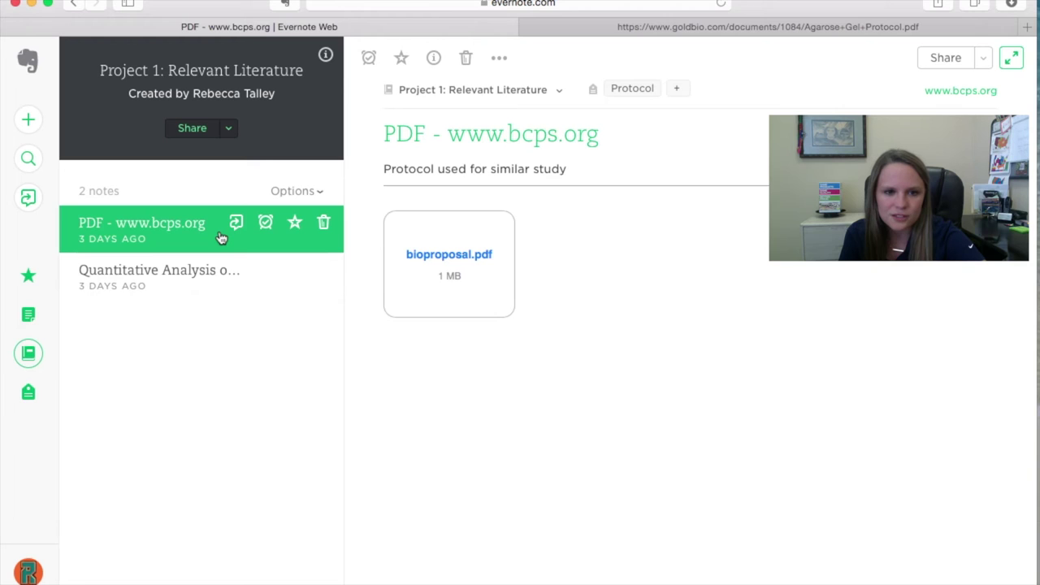
{"action": "left_click", "coordinate": [415, 279]}
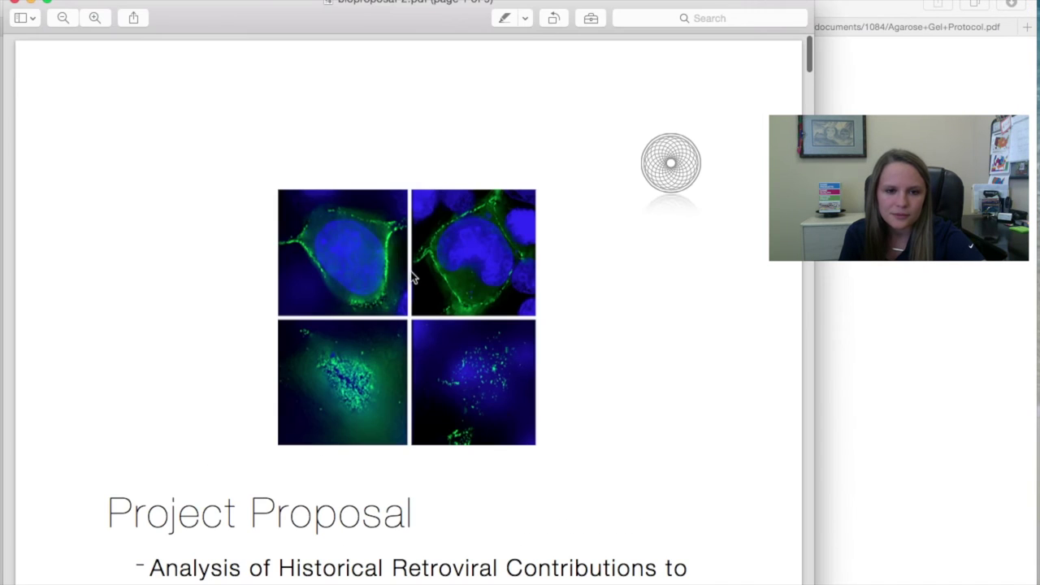
{"action": "left_click", "coordinate": [14, 3]}
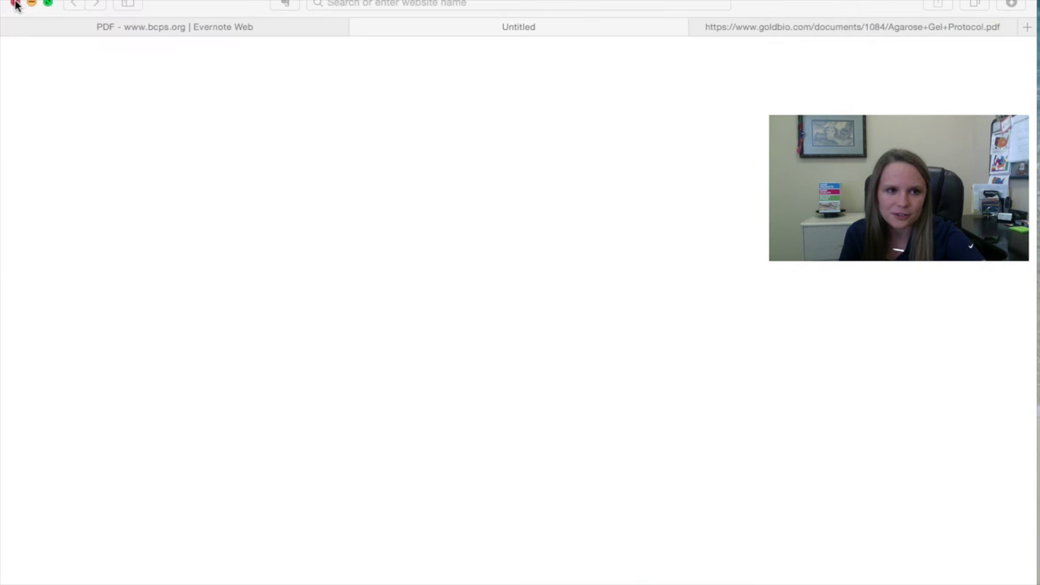
{"action": "left_click", "coordinate": [358, 28]}
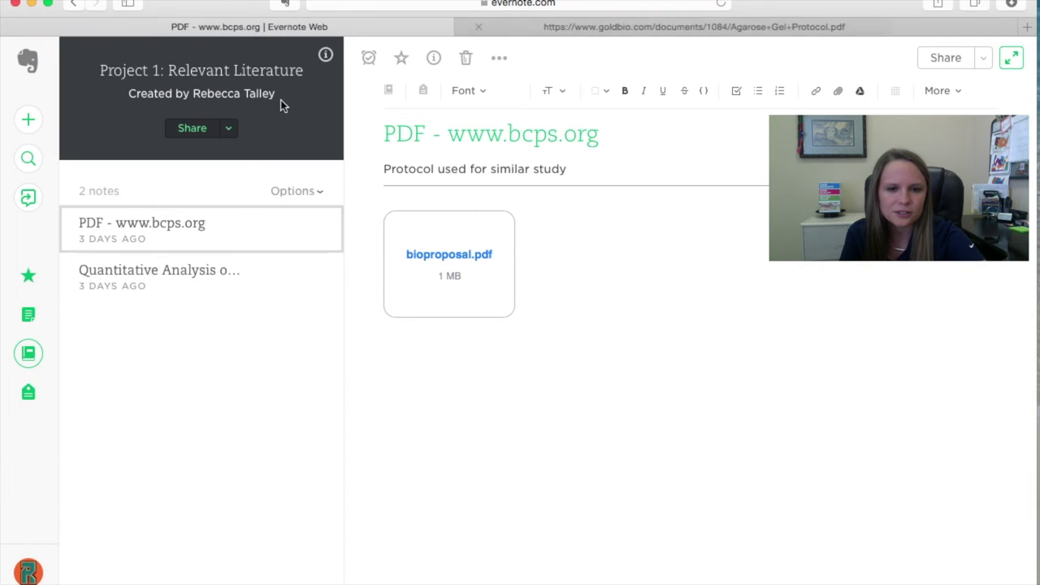
Read through the Quantitative Analysis salivary-protein paper note, then open the Protocols notebook.
{"action": "left_click", "coordinate": [171, 260]}
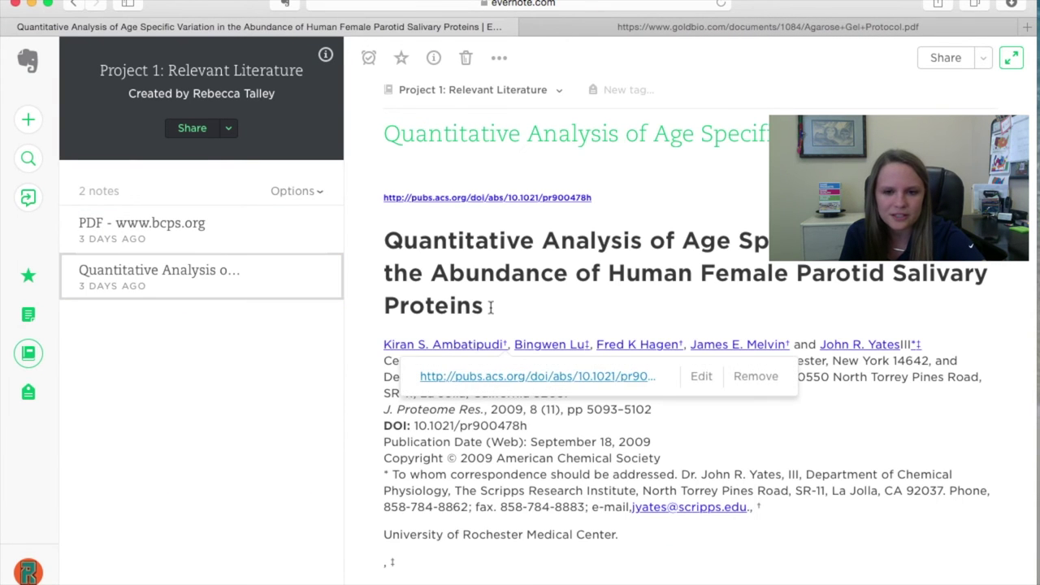
{"action": "scroll", "coordinate": [492, 309], "scroll_direction": "down", "scroll_amount": 5}
{"action": "scroll", "coordinate": [491, 311], "scroll_direction": "down", "scroll_amount": 5}
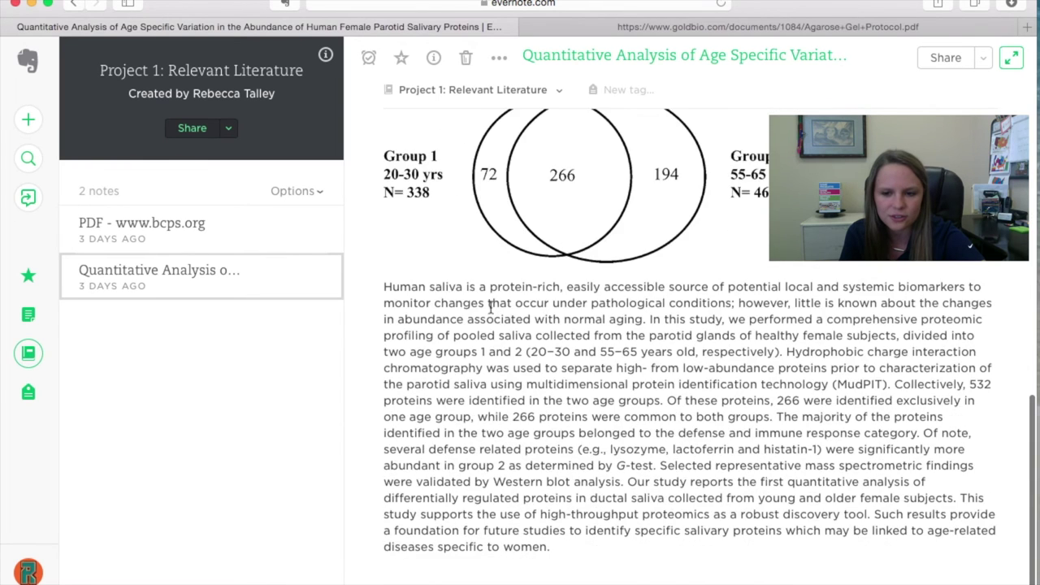
{"action": "scroll", "coordinate": [491, 308], "scroll_direction": "up", "scroll_amount": 10}
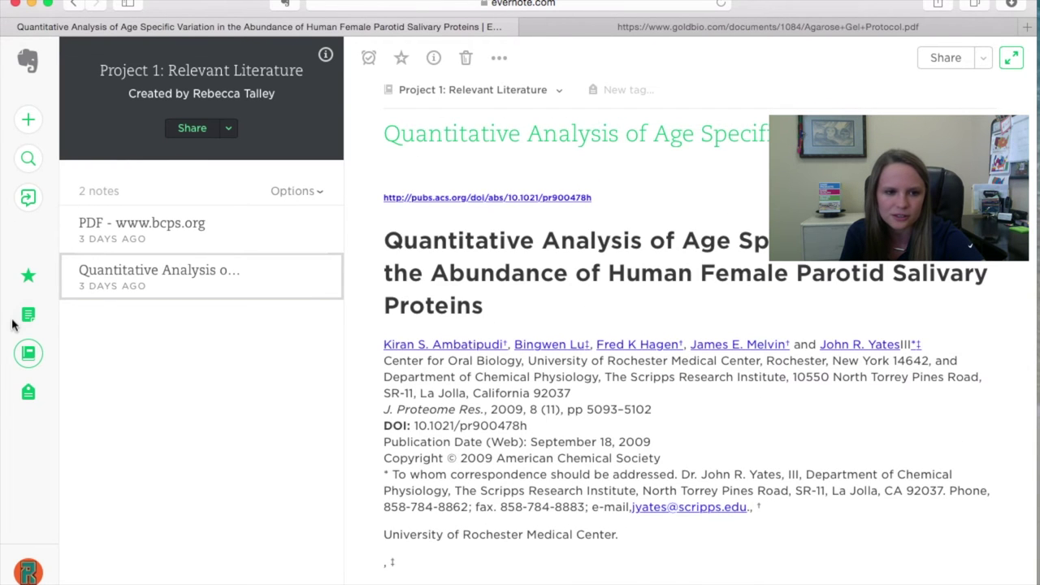
{"action": "left_click", "coordinate": [29, 353]}
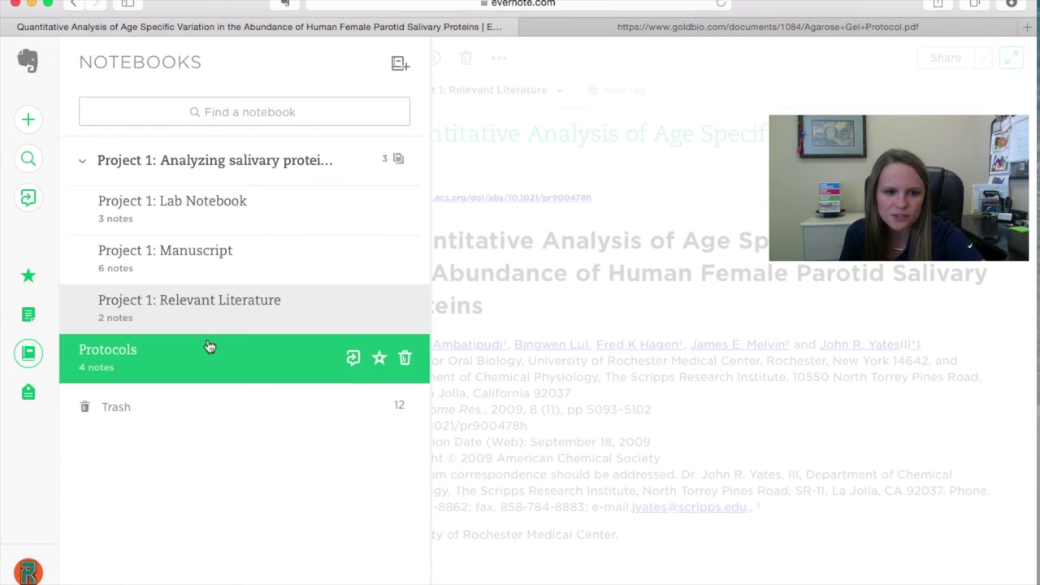
{"action": "left_click", "coordinate": [208, 345]}
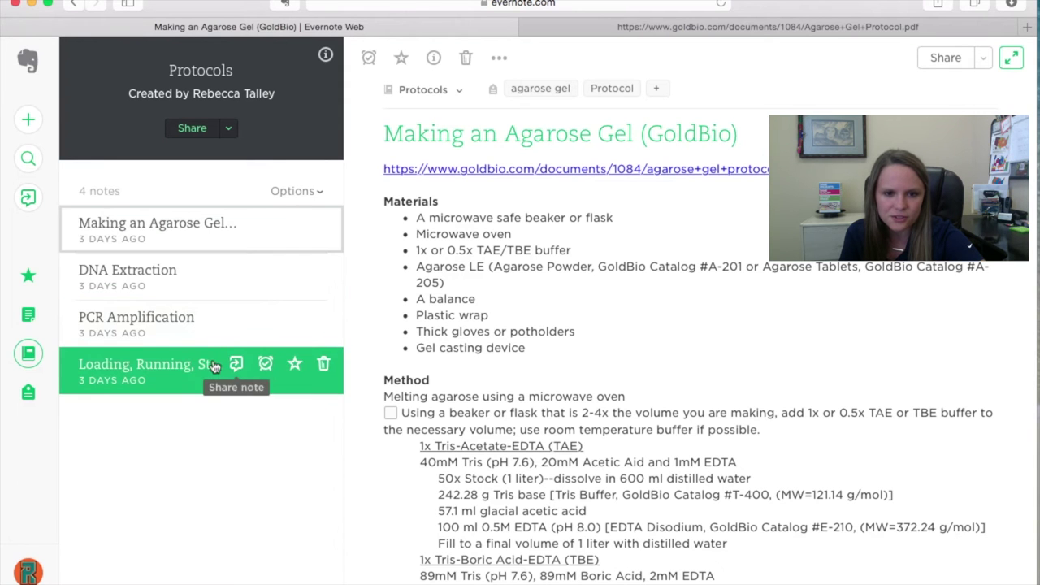
Scroll through the Making an Agarose Gel (GoldBio) note's materials, method and gel concentration table.
{"action": "scroll", "coordinate": [394, 201], "scroll_direction": "down", "scroll_amount": 1}
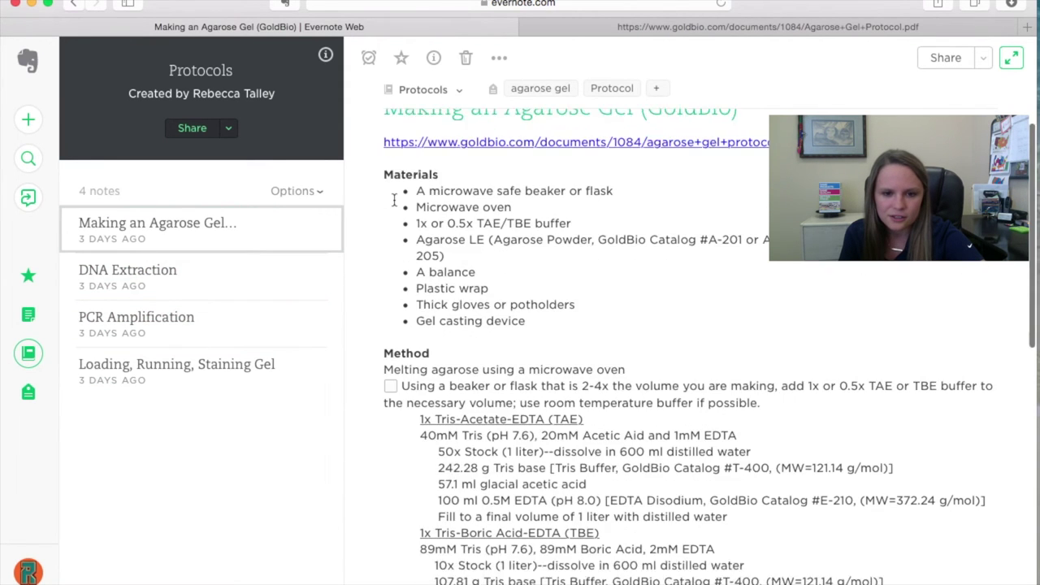
{"action": "scroll", "coordinate": [394, 201], "scroll_direction": "down", "scroll_amount": 10}
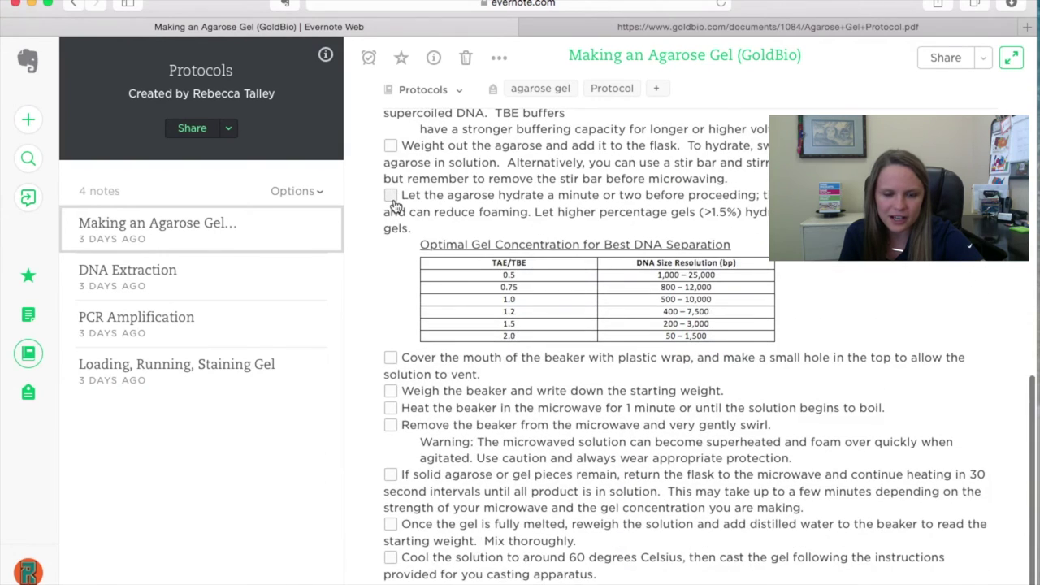
{"action": "scroll", "coordinate": [394, 204], "scroll_direction": "up", "scroll_amount": 10}
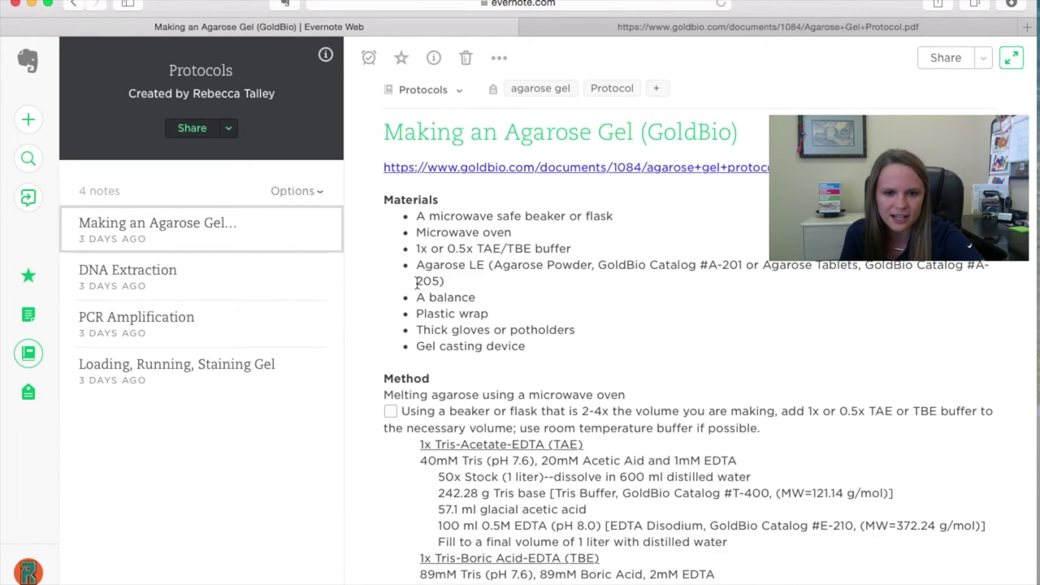
{"action": "scroll", "coordinate": [417, 282], "scroll_direction": "down", "scroll_amount": 10}
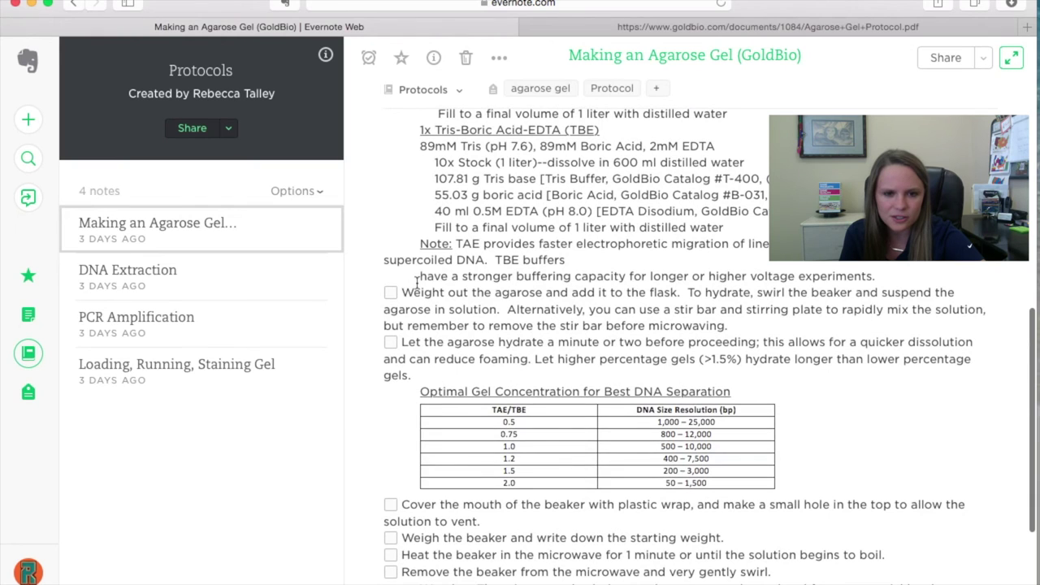
{"action": "scroll", "coordinate": [395, 358], "scroll_direction": "up", "scroll_amount": 10}
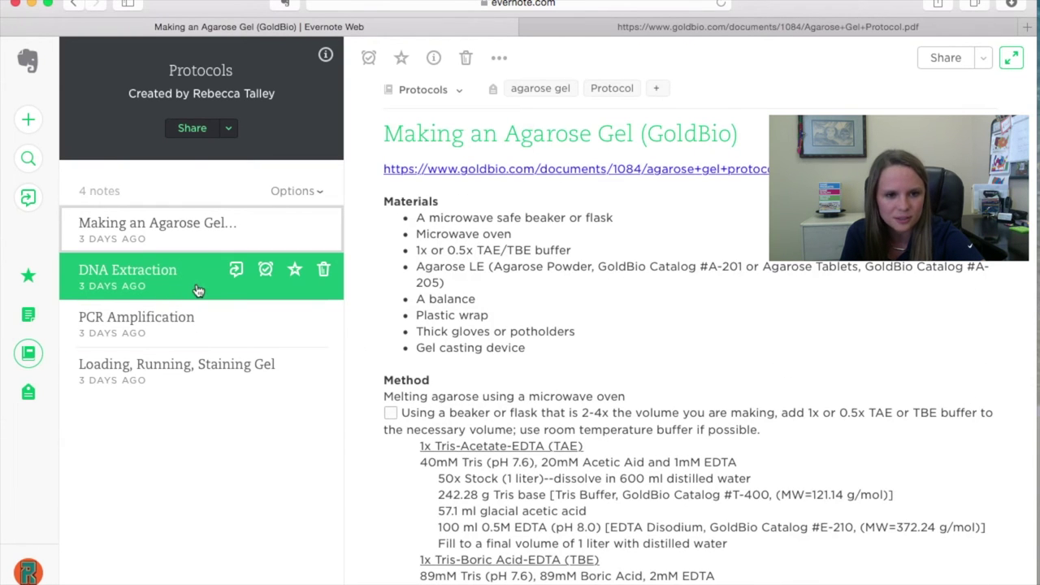
Review the DNA Extraction note, then open PCR Amplification, dismissing its sharing form without sharing.
{"action": "left_click", "coordinate": [200, 277]}
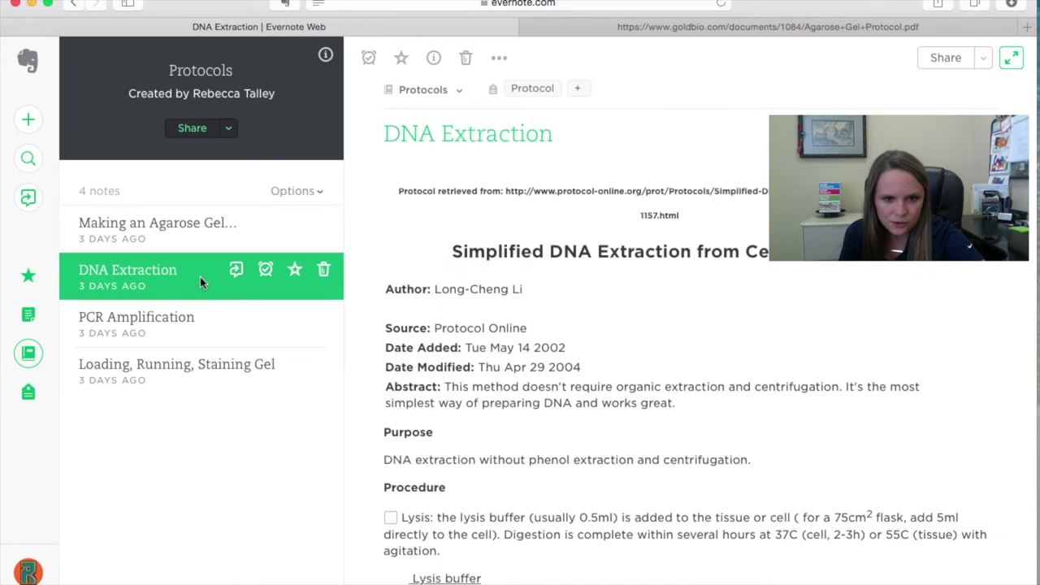
{"action": "scroll", "coordinate": [617, 485], "scroll_direction": "down", "scroll_amount": 2}
{"action": "scroll", "coordinate": [618, 485], "scroll_direction": "down", "scroll_amount": 5}
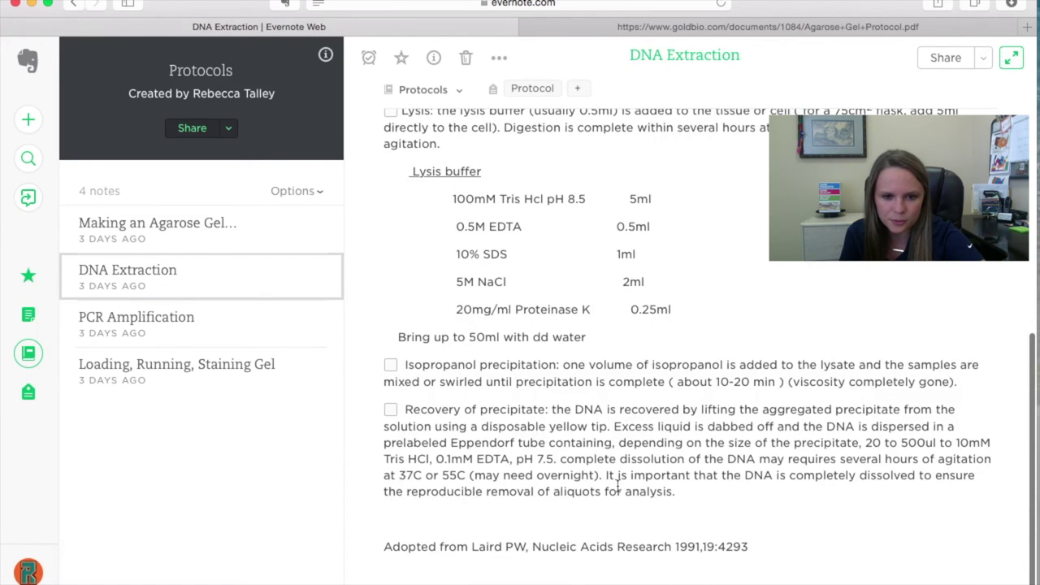
{"action": "scroll", "coordinate": [618, 485], "scroll_direction": "up", "scroll_amount": 6}
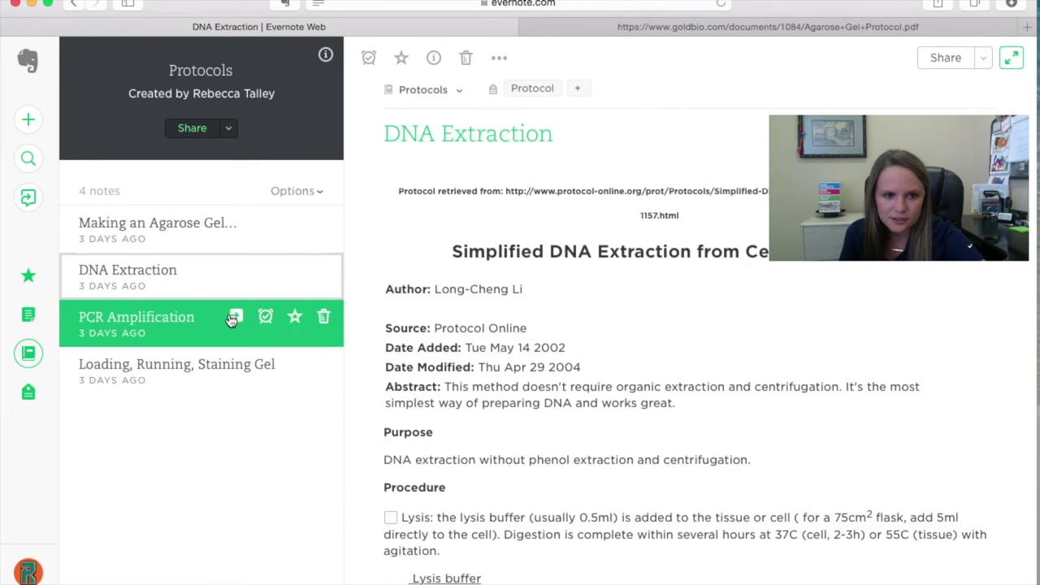
{"action": "left_click", "coordinate": [232, 319]}
{"action": "left_click", "coordinate": [402, 296]}
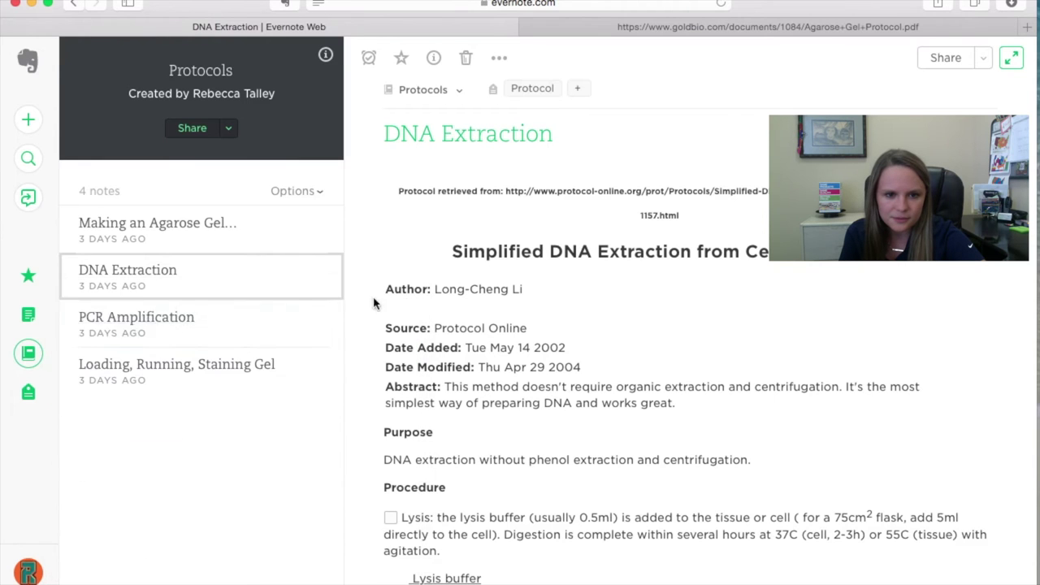
{"action": "left_click", "coordinate": [210, 328]}
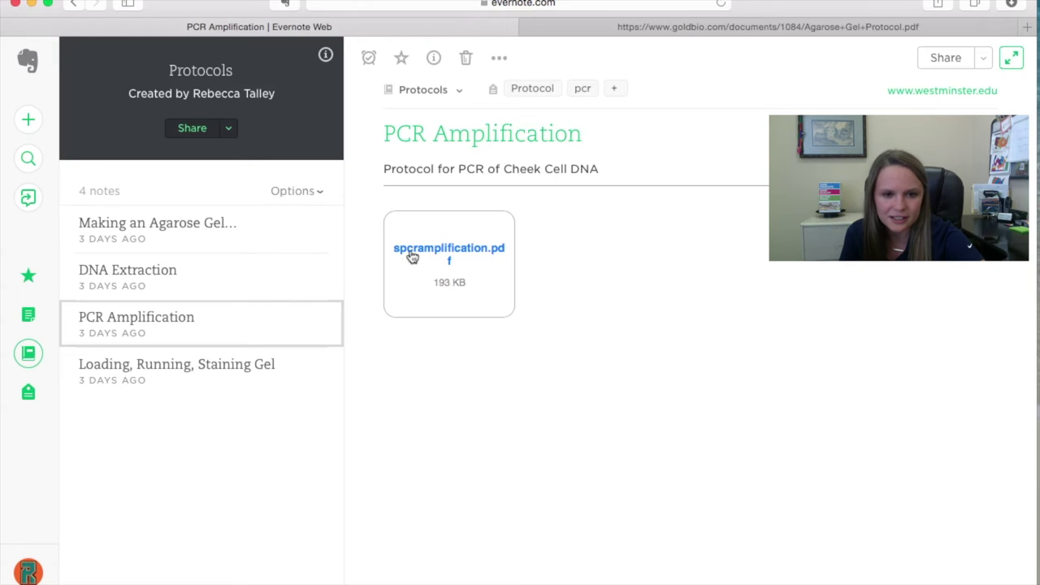
Scroll through the Loading, Running, Staining Gel note, then bring up the notebook list.
{"action": "left_click", "coordinate": [188, 364]}
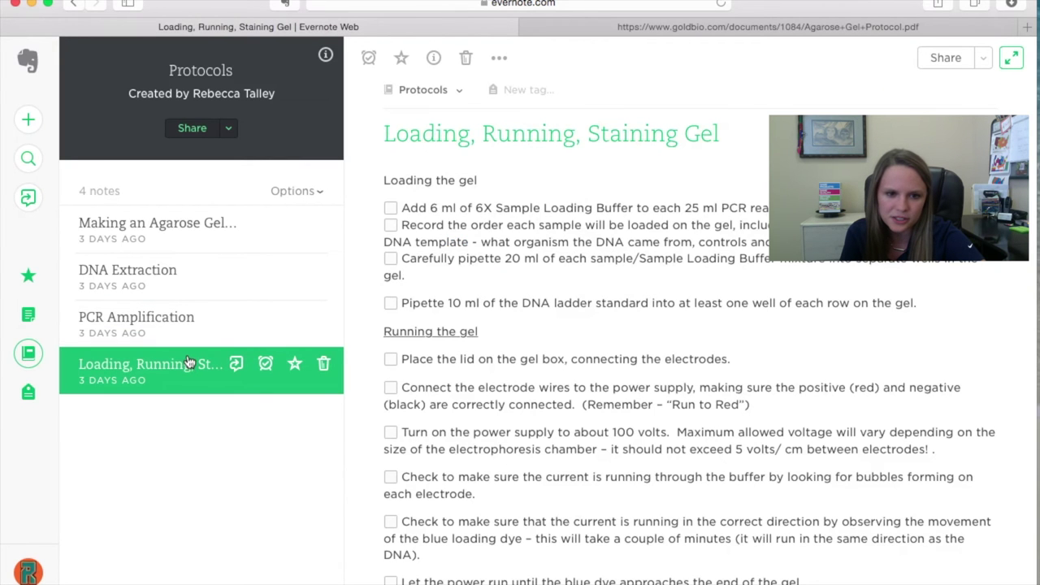
{"action": "scroll", "coordinate": [465, 392], "scroll_direction": "down", "scroll_amount": 5}
{"action": "scroll", "coordinate": [465, 392], "scroll_direction": "down", "scroll_amount": 5}
{"action": "scroll", "coordinate": [465, 392], "scroll_direction": "up", "scroll_amount": 15}
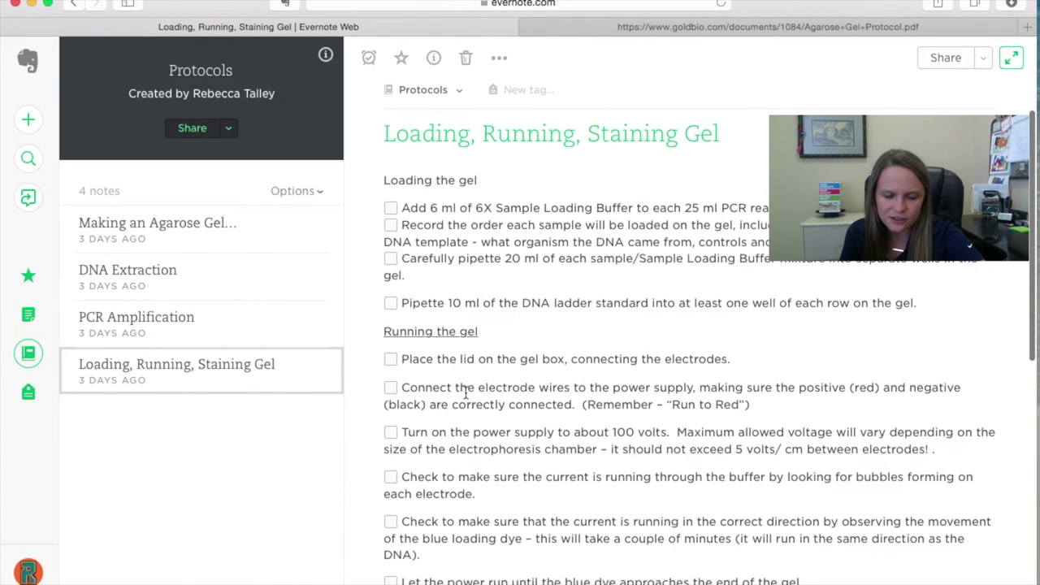
{"action": "scroll", "coordinate": [465, 393], "scroll_direction": "down", "scroll_amount": 15}
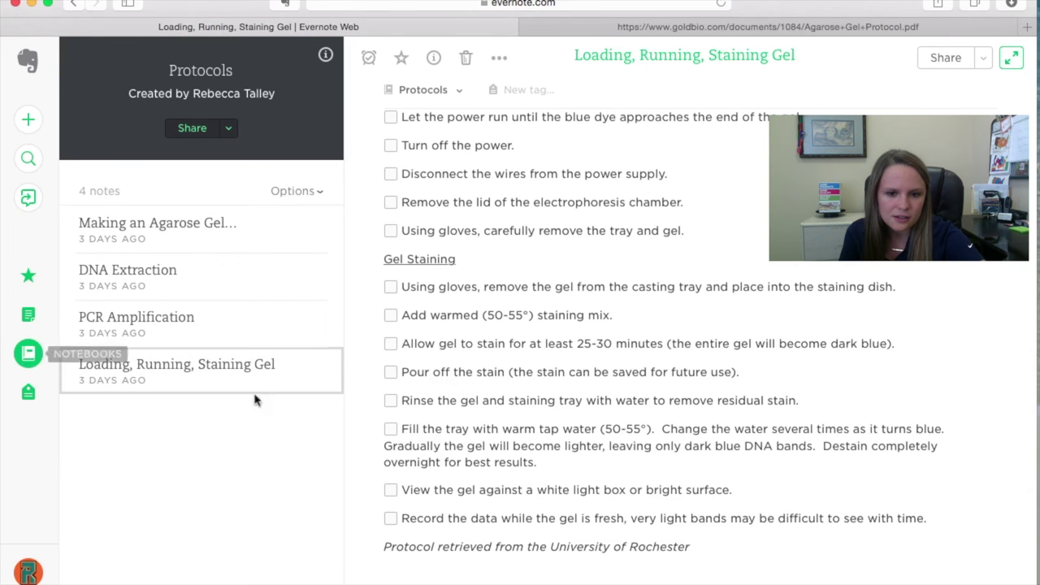
{"action": "scroll", "coordinate": [569, 365], "scroll_direction": "up", "scroll_amount": 5}
{"action": "left_click", "coordinate": [28, 353]}
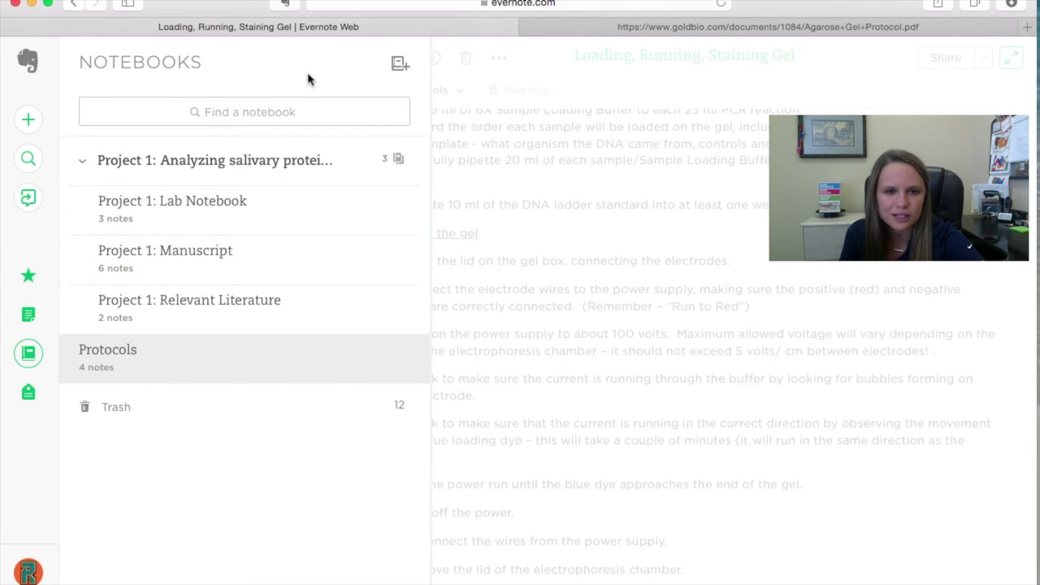
Create a notebook named 'Project 2 Lab Notebook' and return to the notebook list.
{"action": "left_click", "coordinate": [398, 66]}
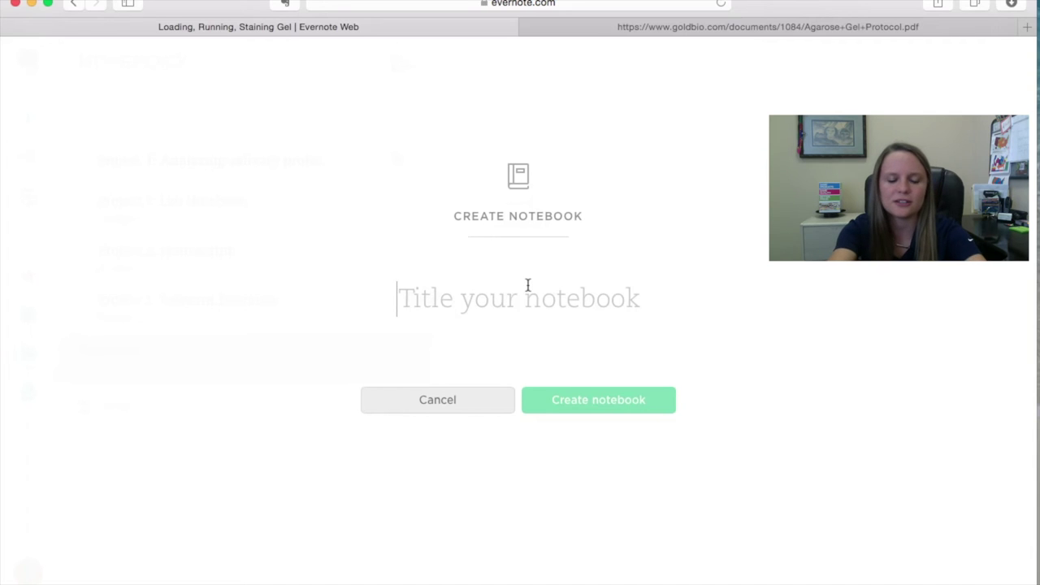
{"action": "type", "text": "Proje"}
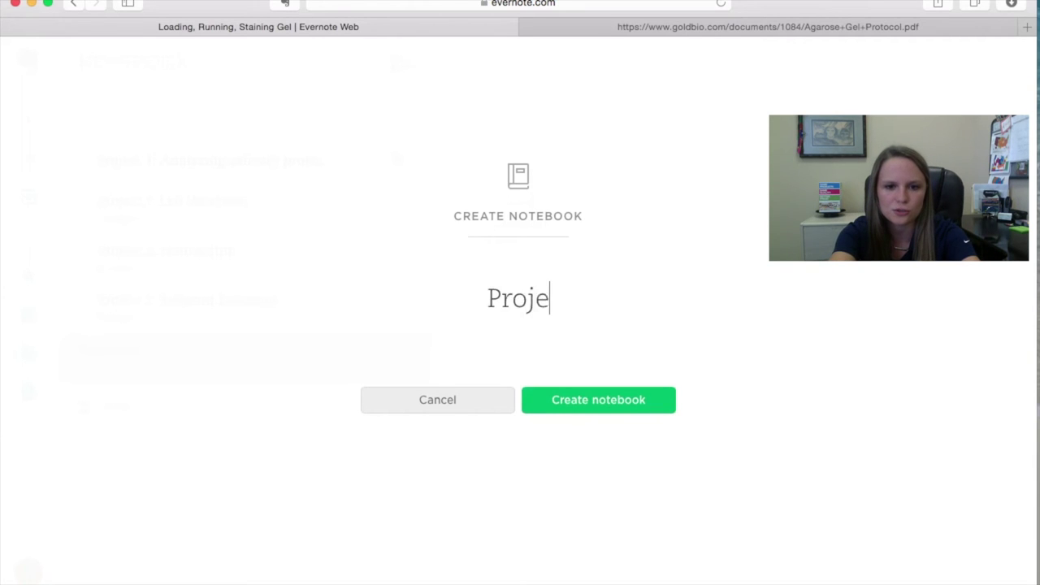
{"action": "type", "text": "ct 2"}
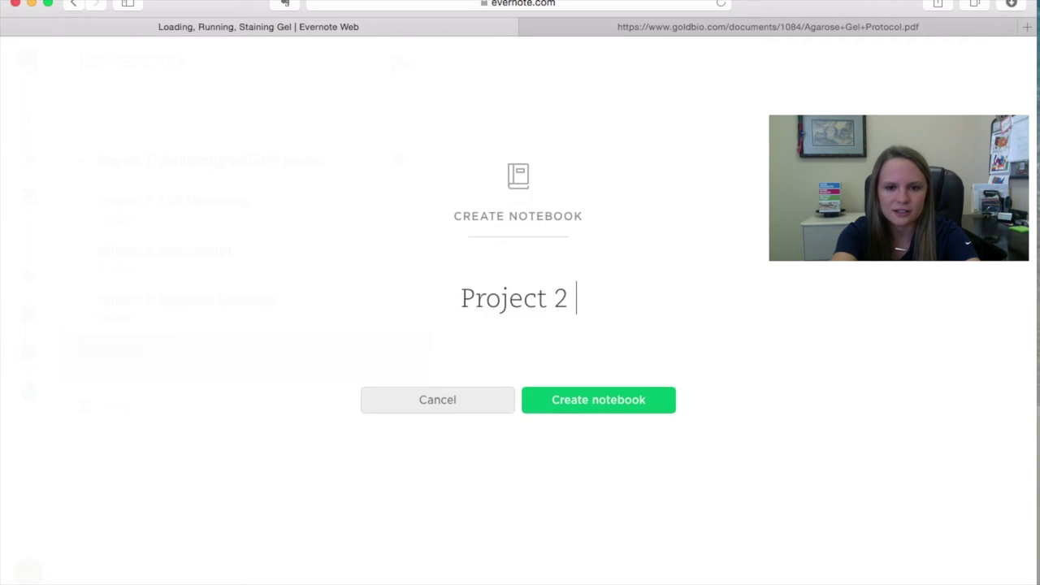
{"action": "type", "text": " Lab Noteb"}
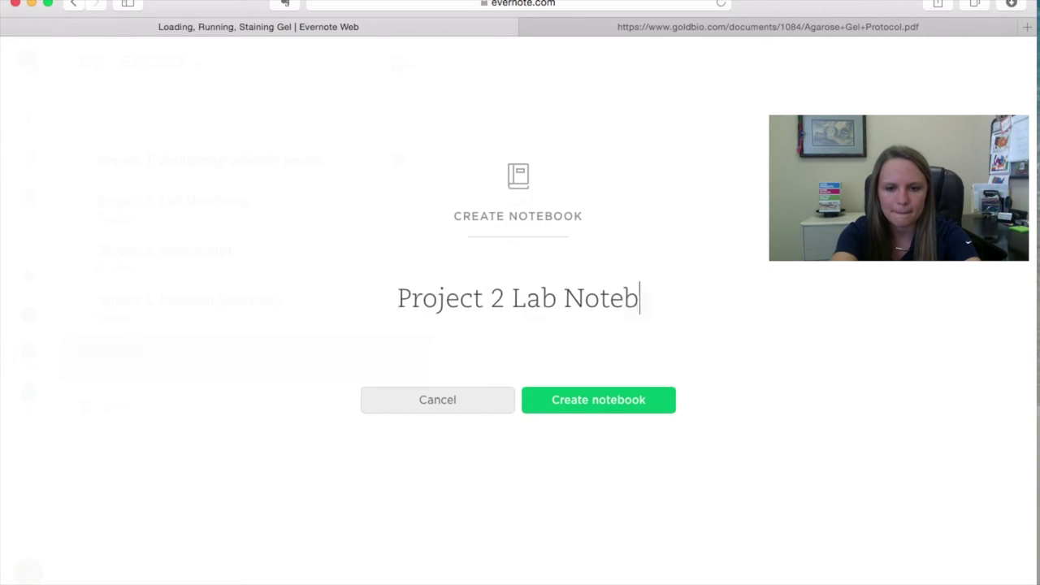
{"action": "type", "text": "ook"}
{"action": "left_click", "coordinate": [620, 403]}
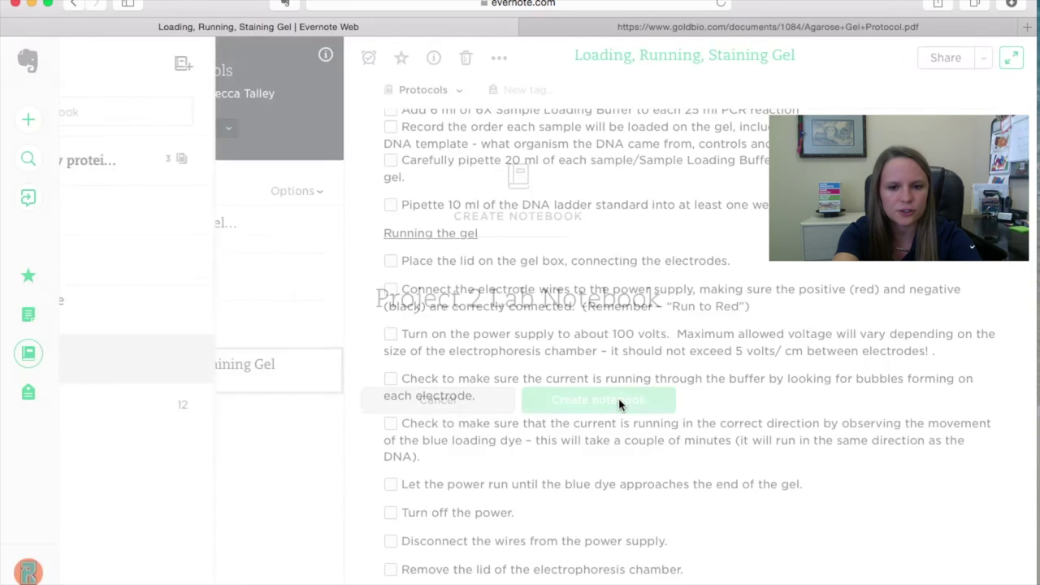
{"action": "left_click", "coordinate": [34, 362]}
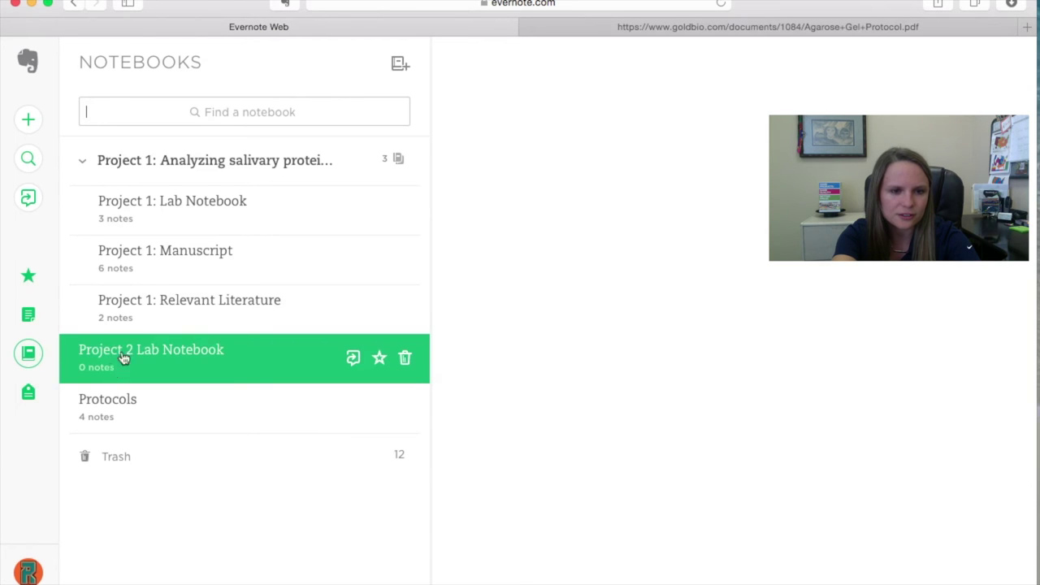
Create a notebook titled 'Project 2: Relevant Literature', fixing typos, then show the notebook list.
{"action": "left_click", "coordinate": [399, 67]}
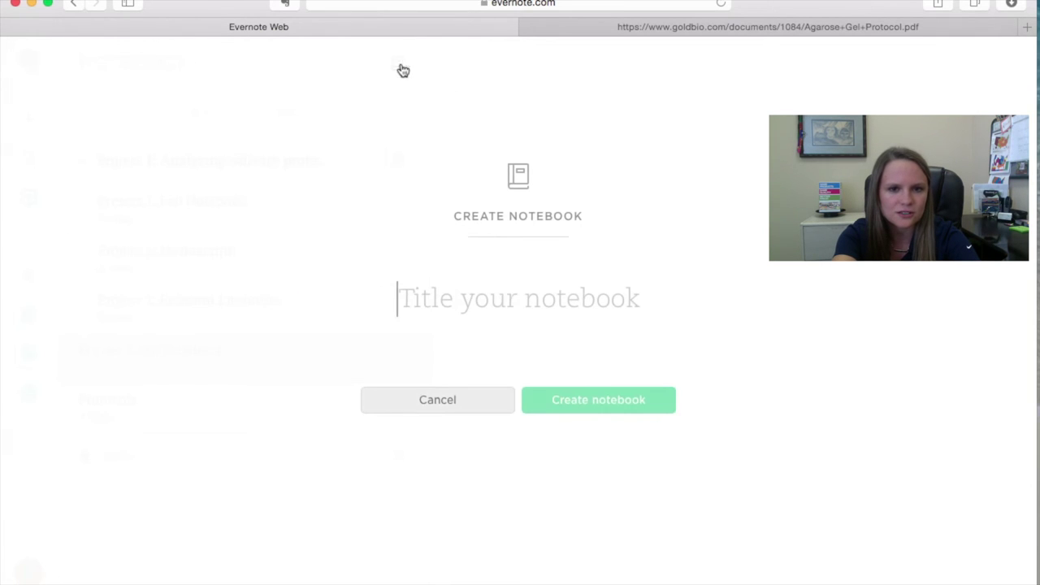
{"action": "type", "text": "Proj"}
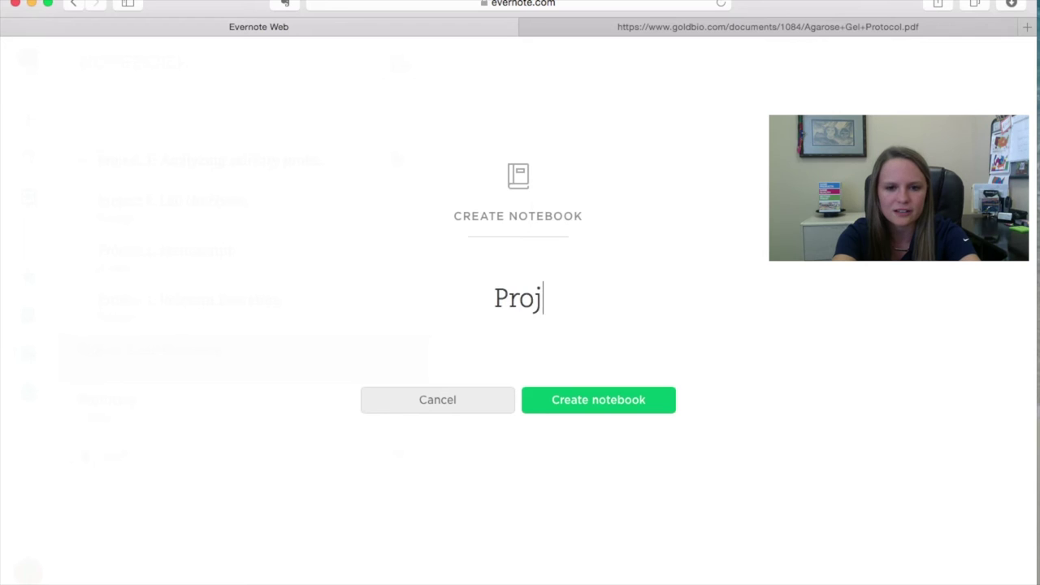
{"action": "type", "text": "ect 2: Relea"}
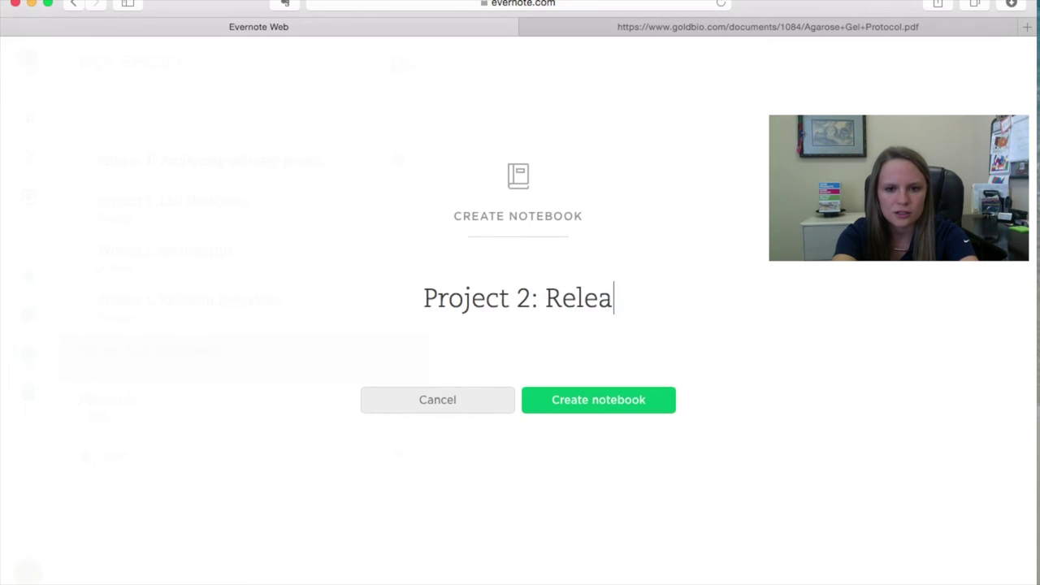
{"action": "key", "text": "BackSpace"}
{"action": "type", "text": "vant"}
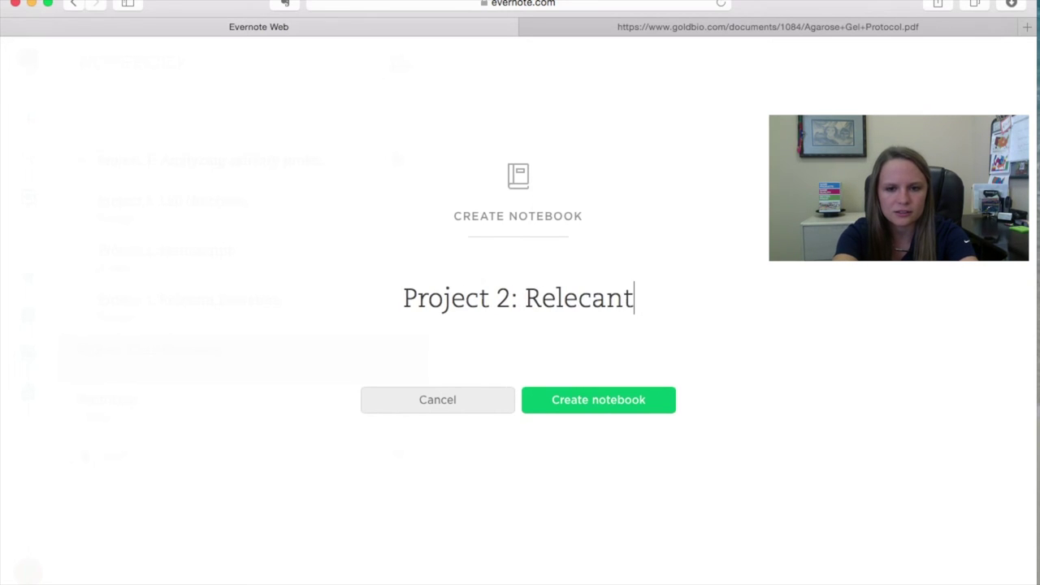
{"action": "key", "text": "BackSpace"}
{"action": "key", "text": "BackSpace"}
{"action": "key", "text": "BackSpace"}
{"action": "type", "text": "ant Literature"}
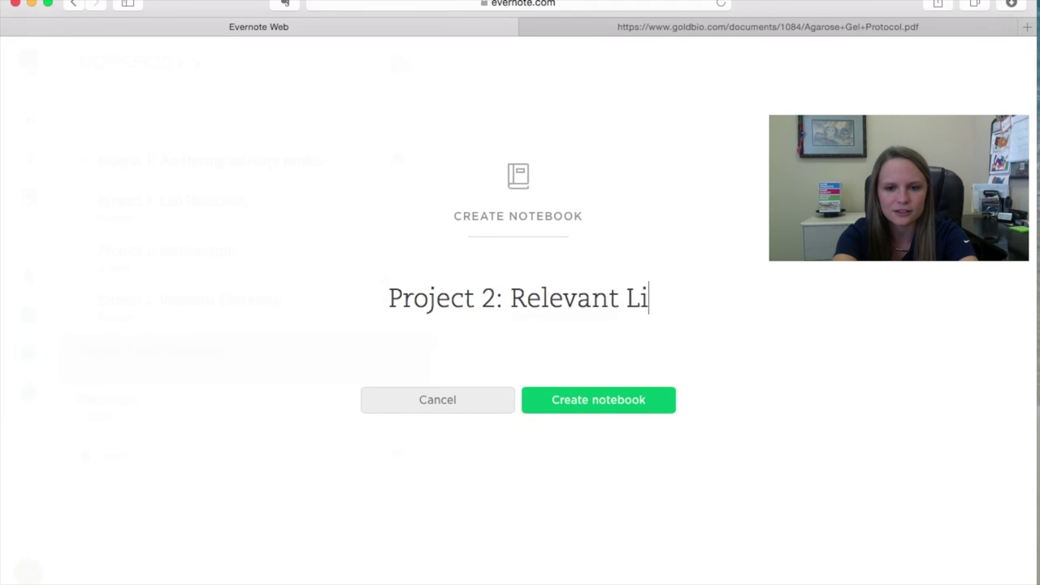
{"action": "left_click", "coordinate": [601, 399]}
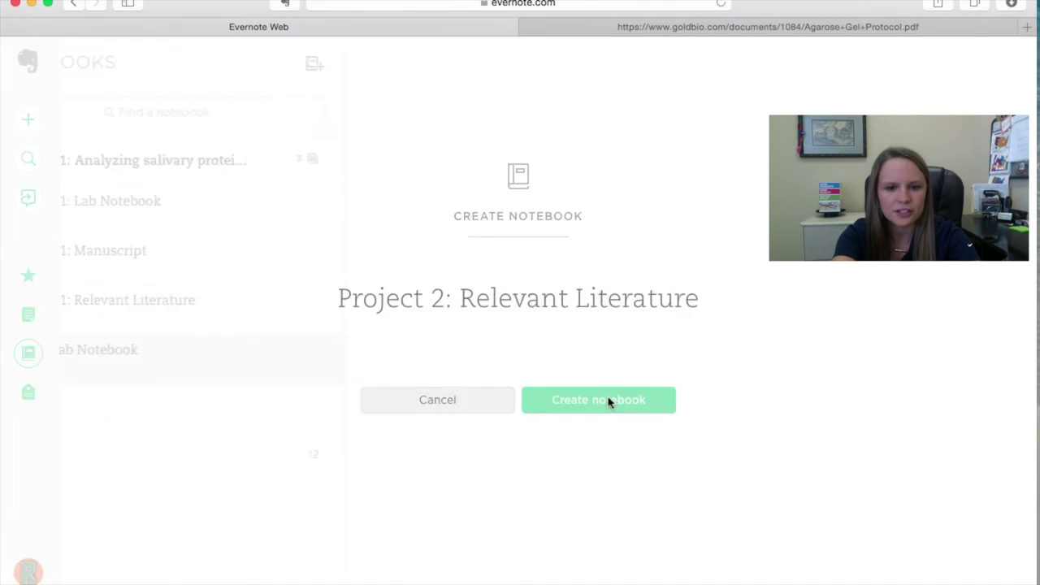
{"action": "left_click", "coordinate": [28, 353]}
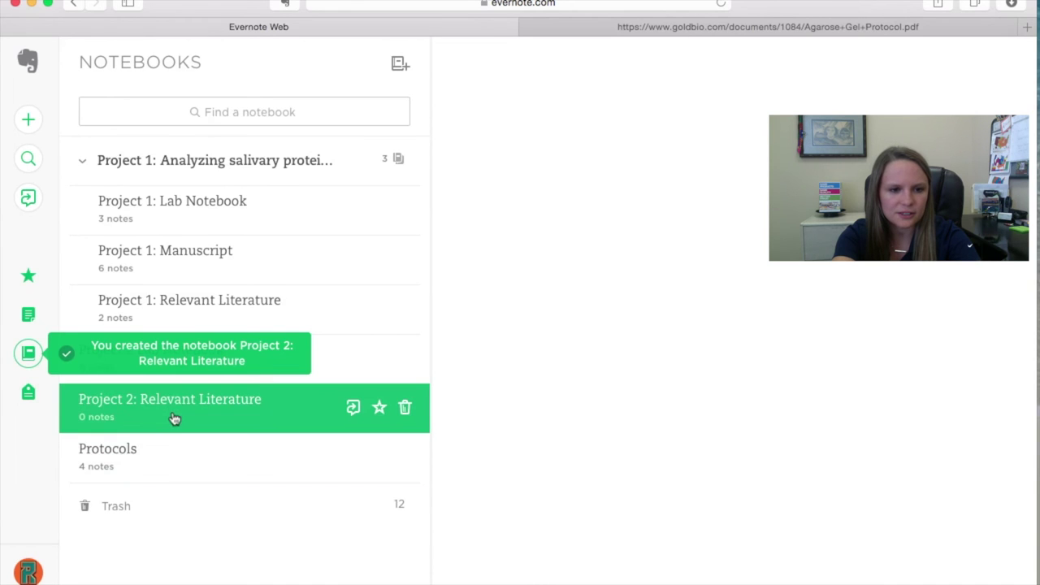
{"action": "left_click", "coordinate": [65, 355]}
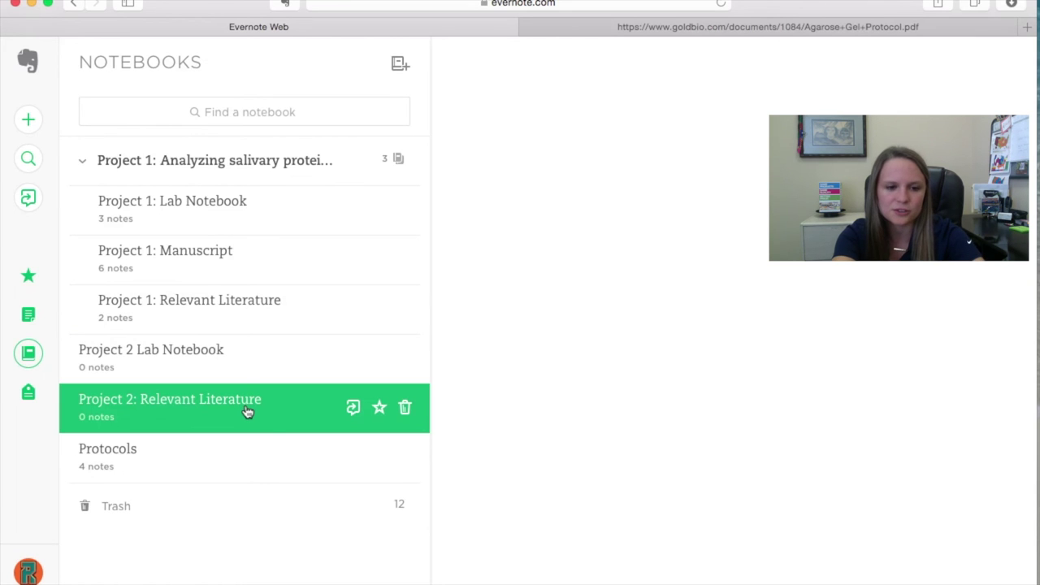
Drag Project 2: Relevant Literature onto Project 2 Lab Notebook, forming a stack named 'Project 2'.
{"action": "left_click_drag", "start_coordinate": [294, 414], "coordinate": [309, 375]}
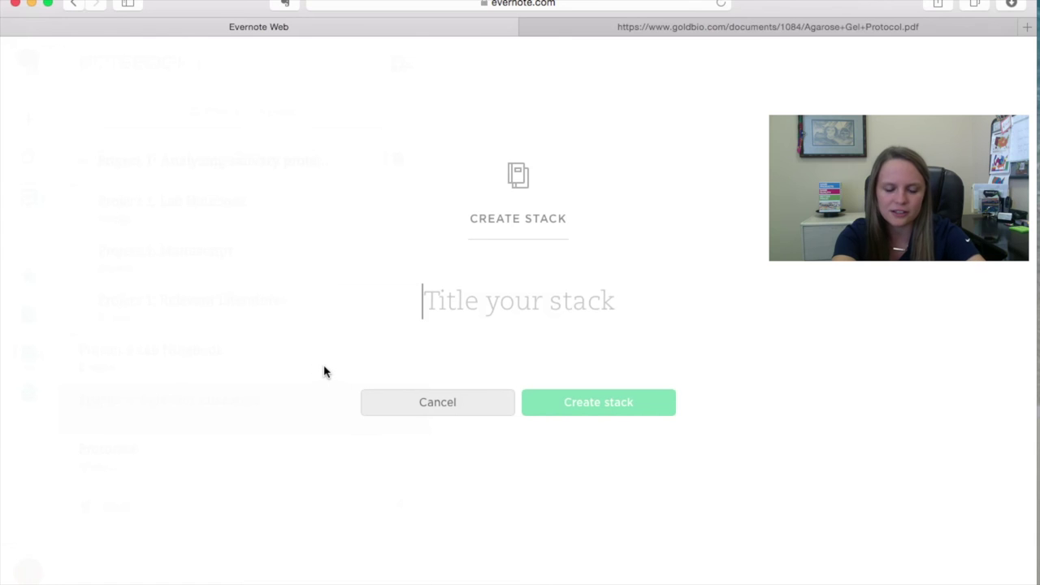
{"action": "type", "text": "Project 2"}
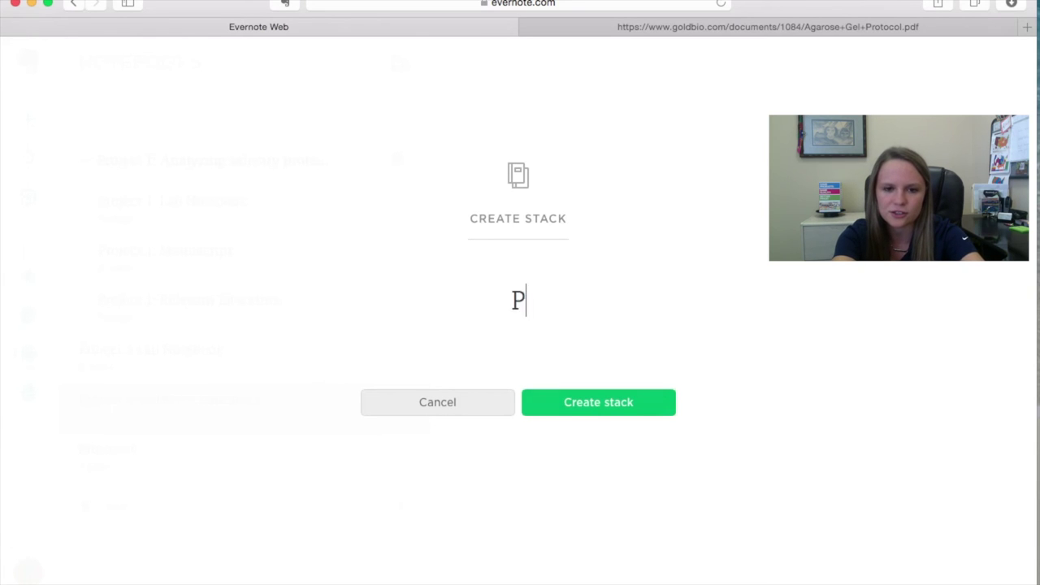
{"action": "left_click", "coordinate": [558, 409]}
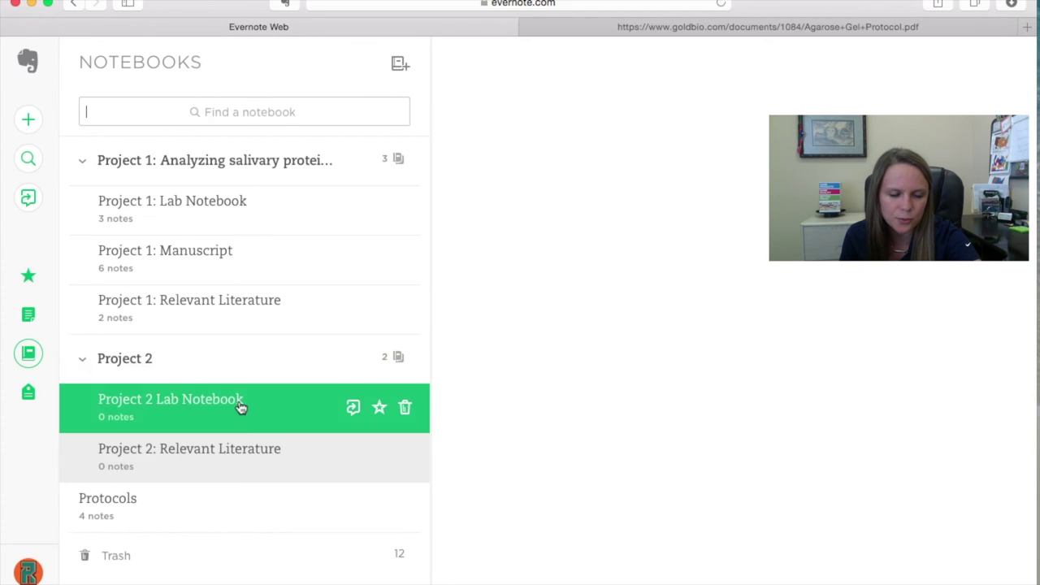
Open Project 2 Lab Notebook and create an empty note titled 'Week 1'.
{"action": "left_click", "coordinate": [241, 407]}
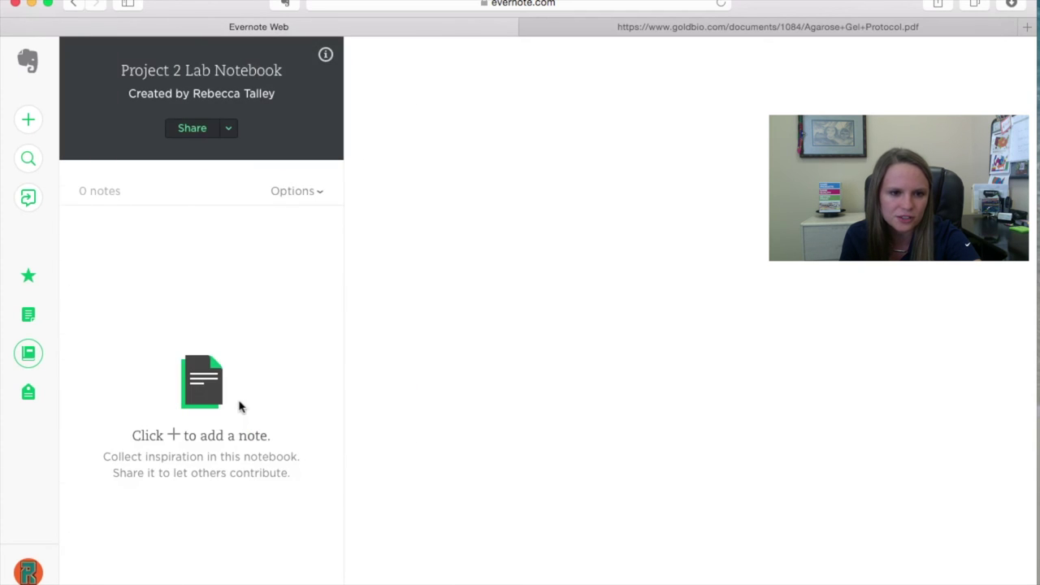
{"action": "left_click", "coordinate": [29, 122]}
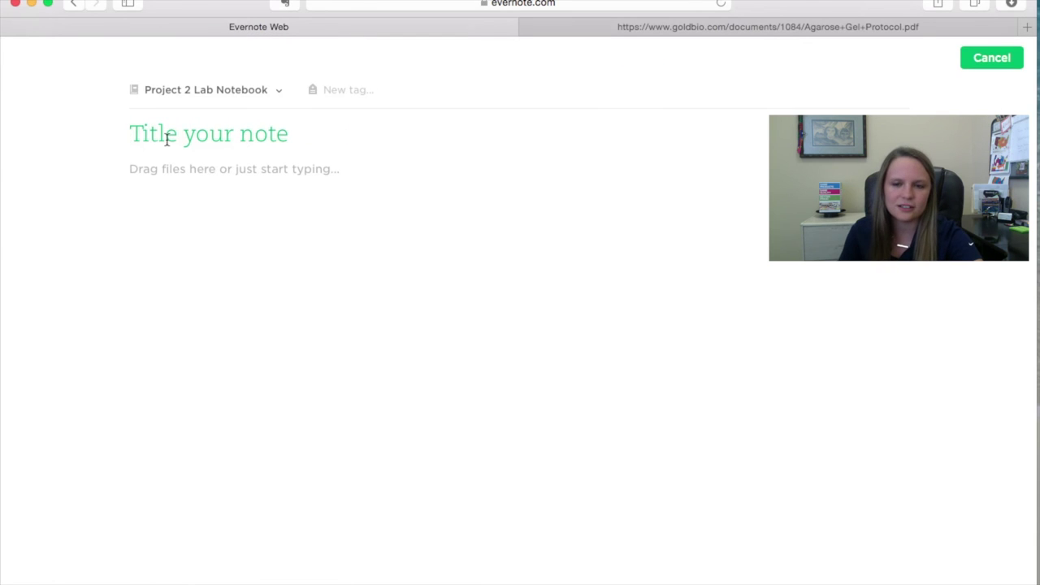
{"action": "type", "text": "Week 1"}
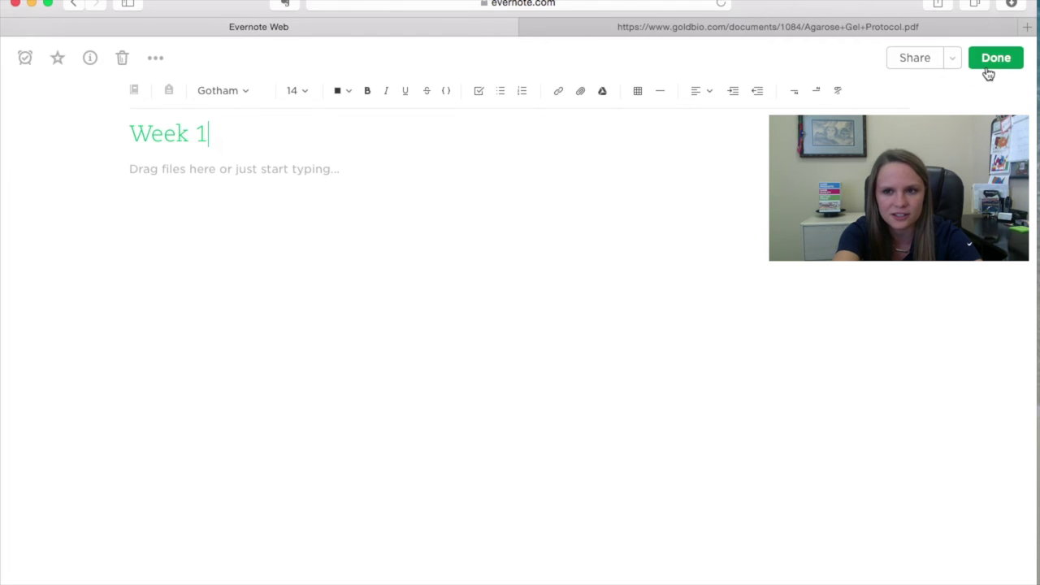
{"action": "left_click", "coordinate": [987, 68]}
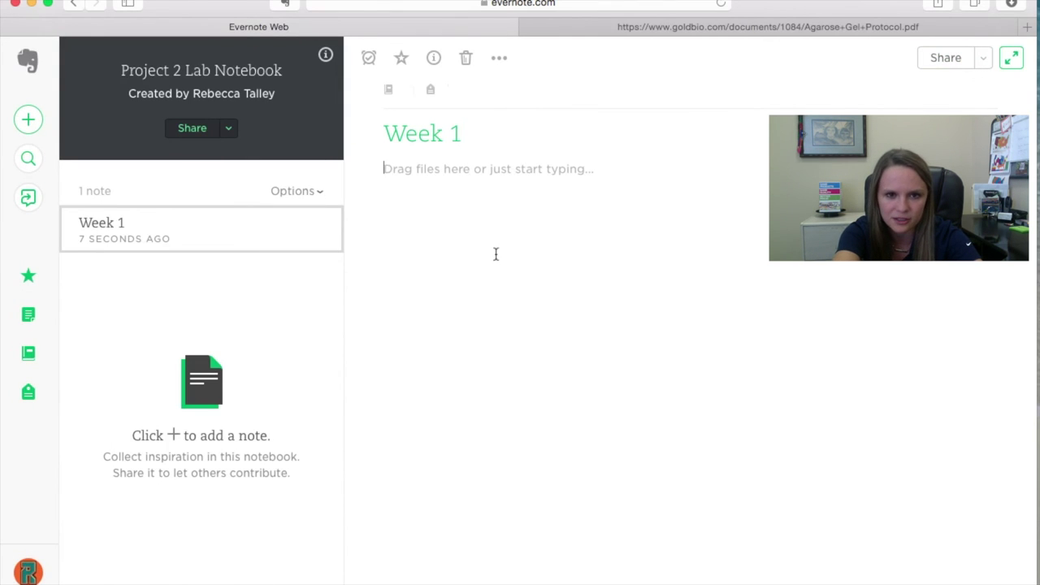
Create an empty 'Week 2' note, then check the Week 1 and Week 2 notes in the list.
{"action": "left_click", "coordinate": [29, 121]}
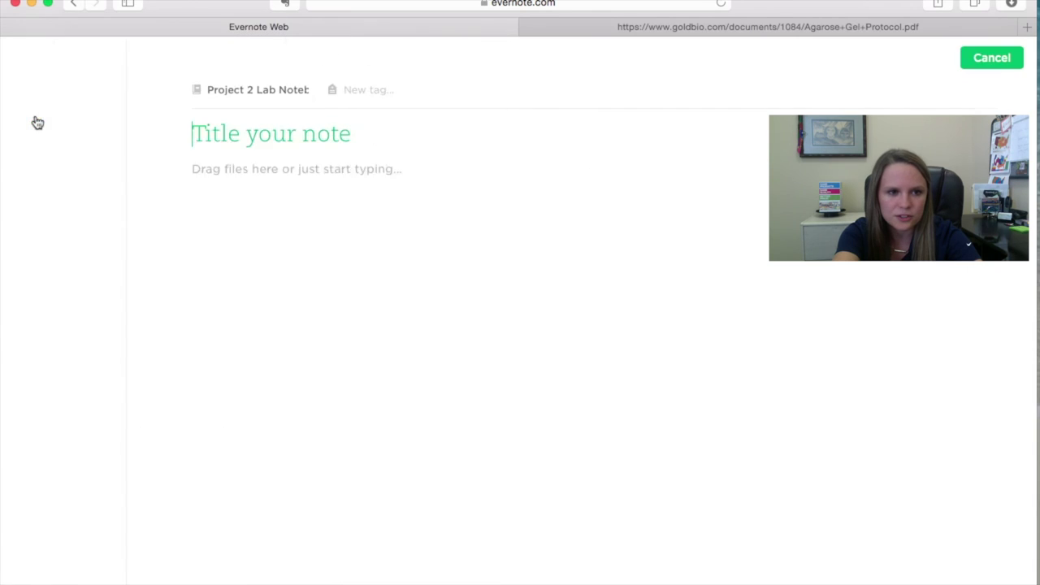
{"action": "type", "text": "Week 2"}
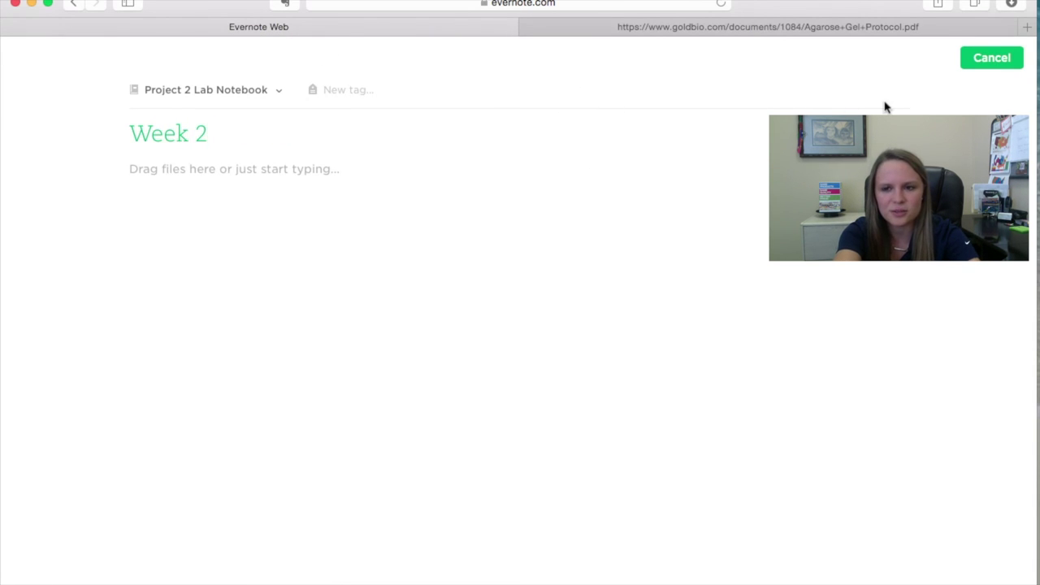
{"action": "left_click", "coordinate": [1011, 61]}
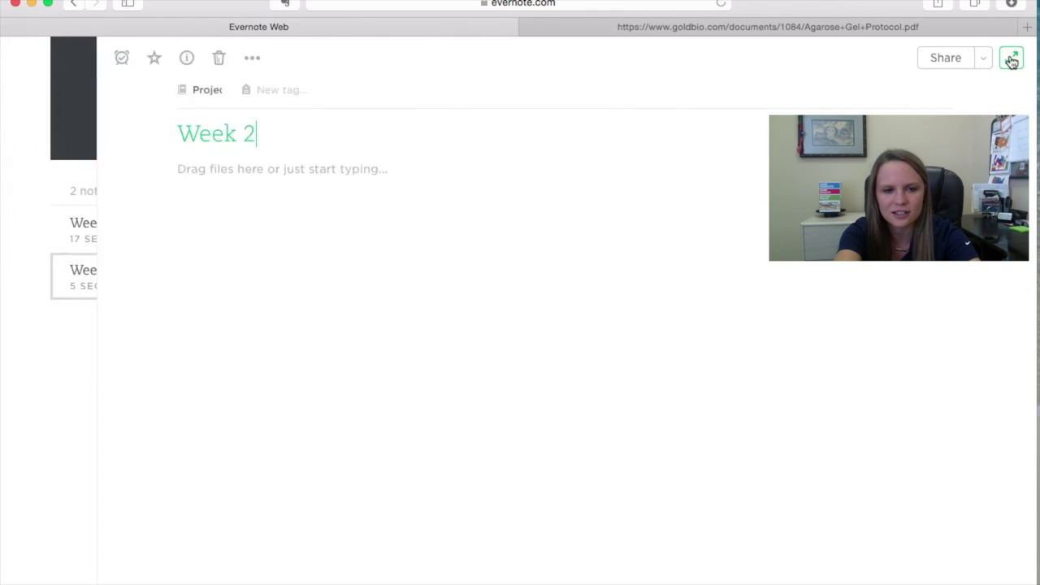
{"action": "left_click", "coordinate": [192, 237]}
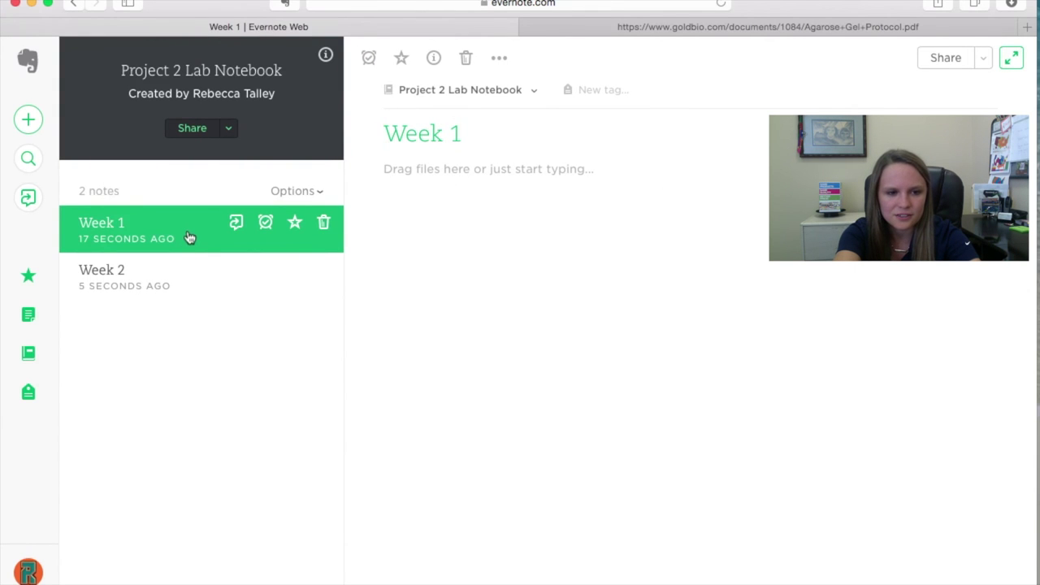
{"action": "left_click", "coordinate": [172, 273]}
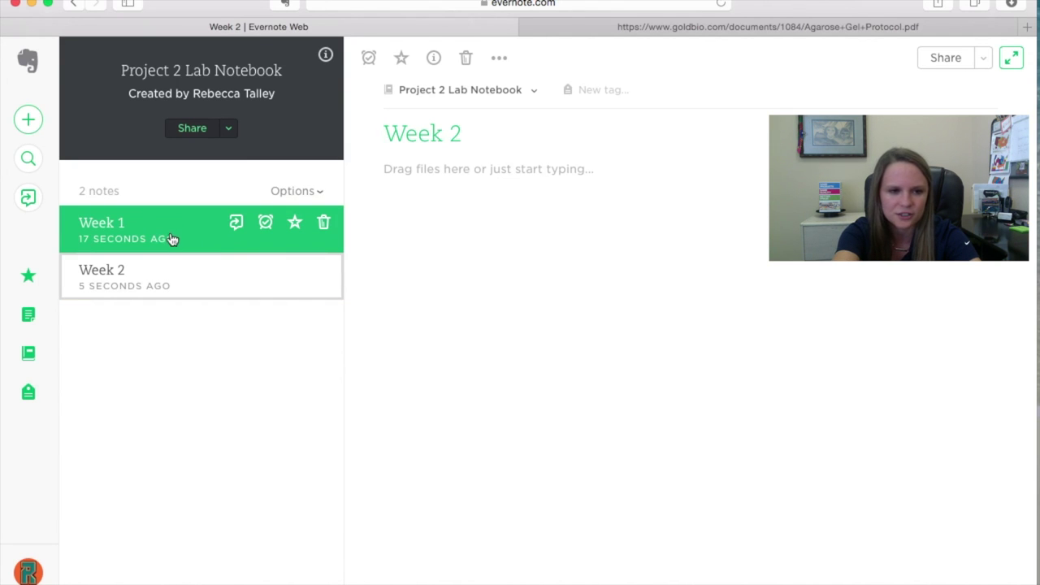
Show the Notebooks list with Project 2 Lab Notebook holding 2 notes.
{"action": "left_click", "coordinate": [29, 357]}
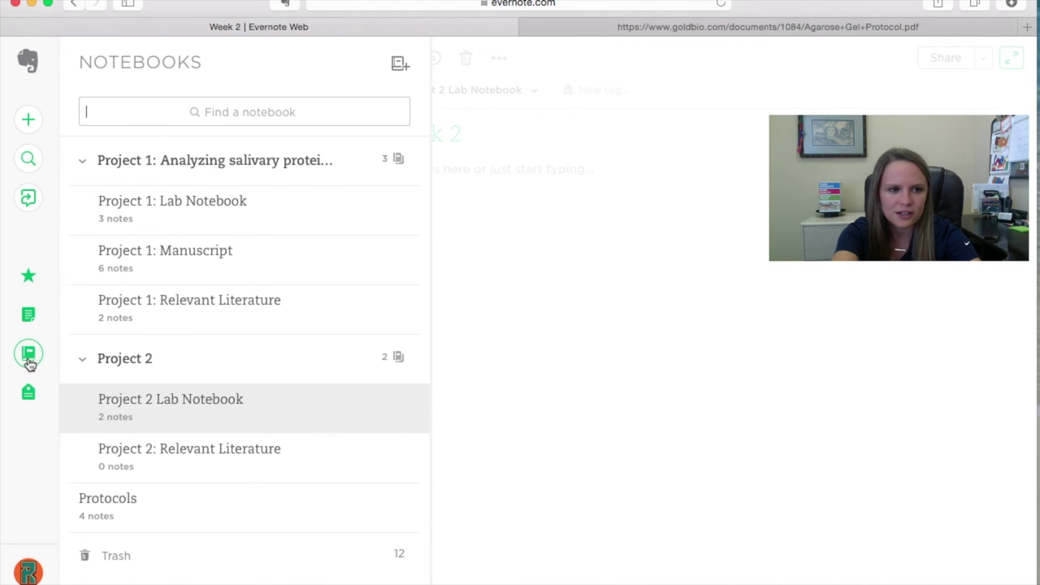